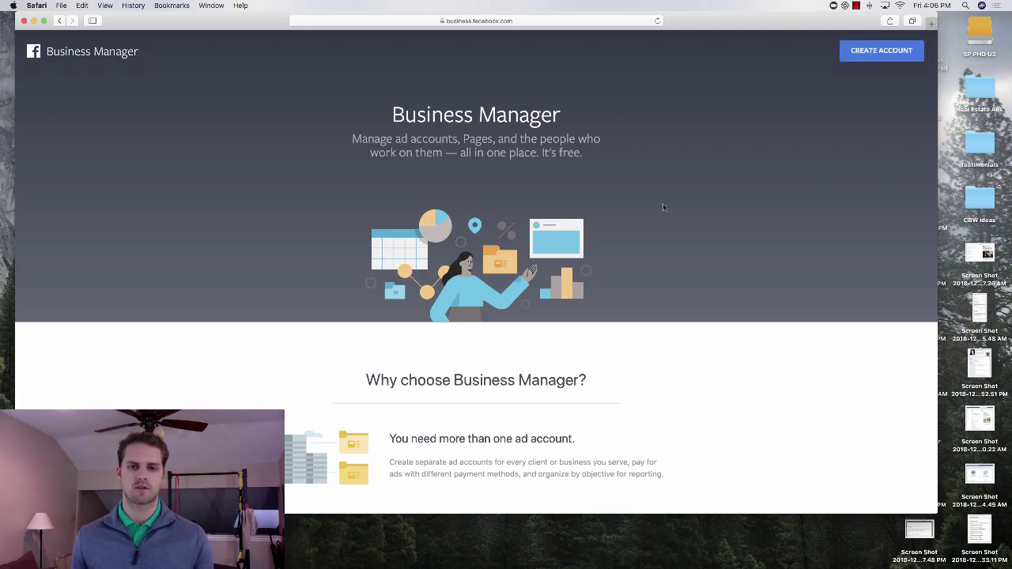
# Start a new Business Manager account, entering the business name, your name and business email.
pyautogui.scroll(-1, 664, 212)
pyautogui.scroll(-5, 633, 270)
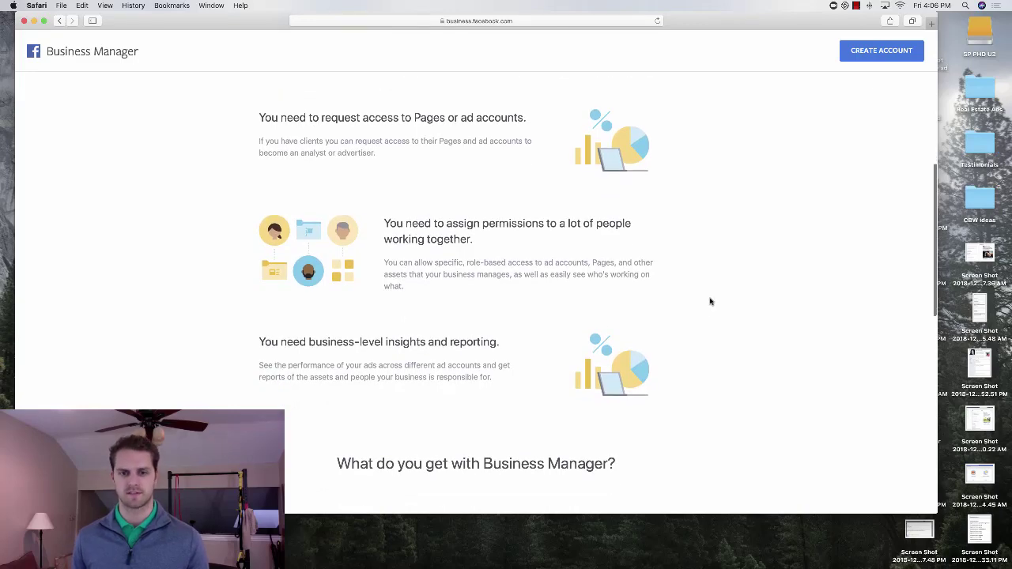
pyautogui.scroll(5, 704, 302)
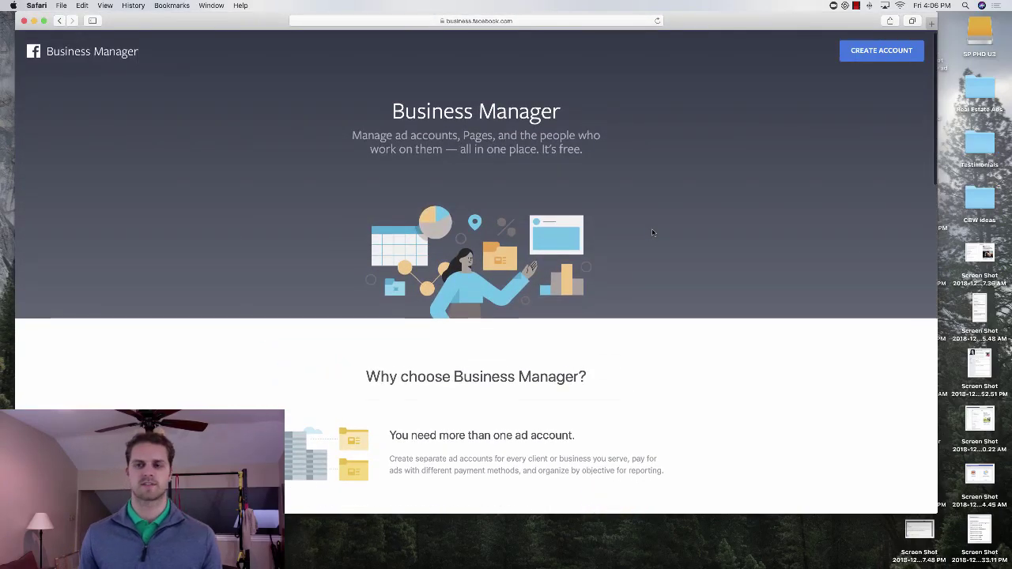
pyautogui.click(886, 53)
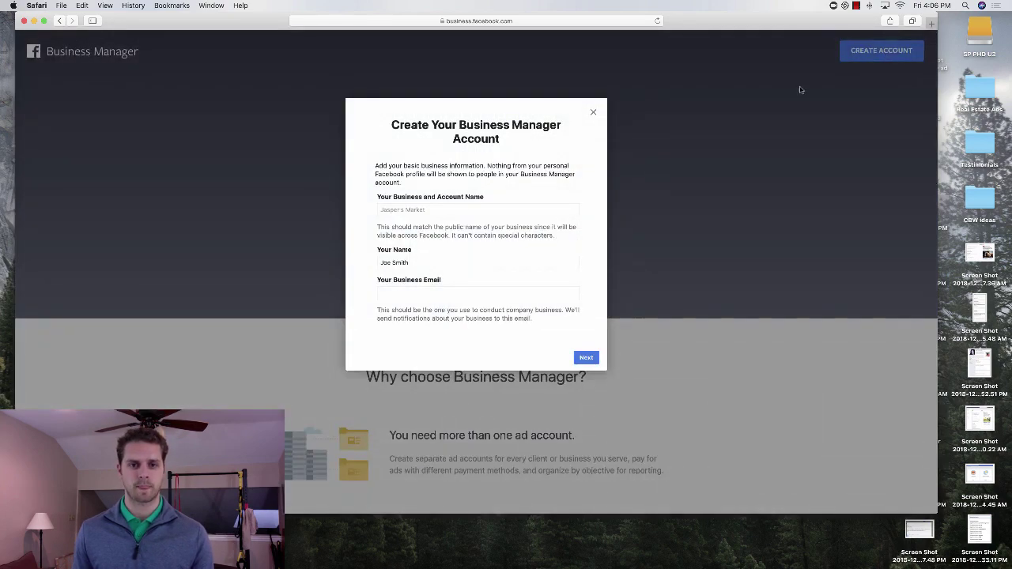
pyautogui.click(483, 210)
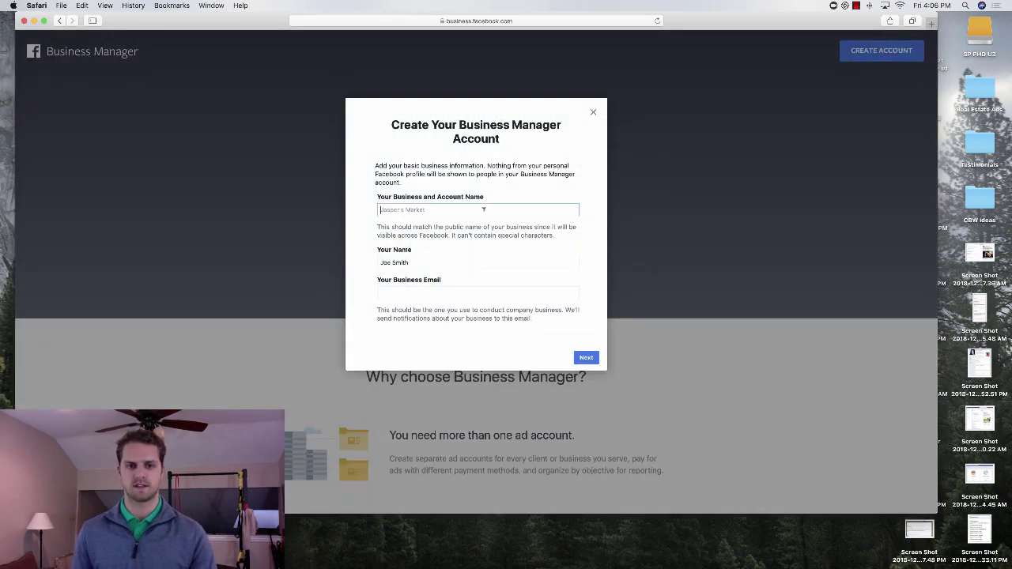
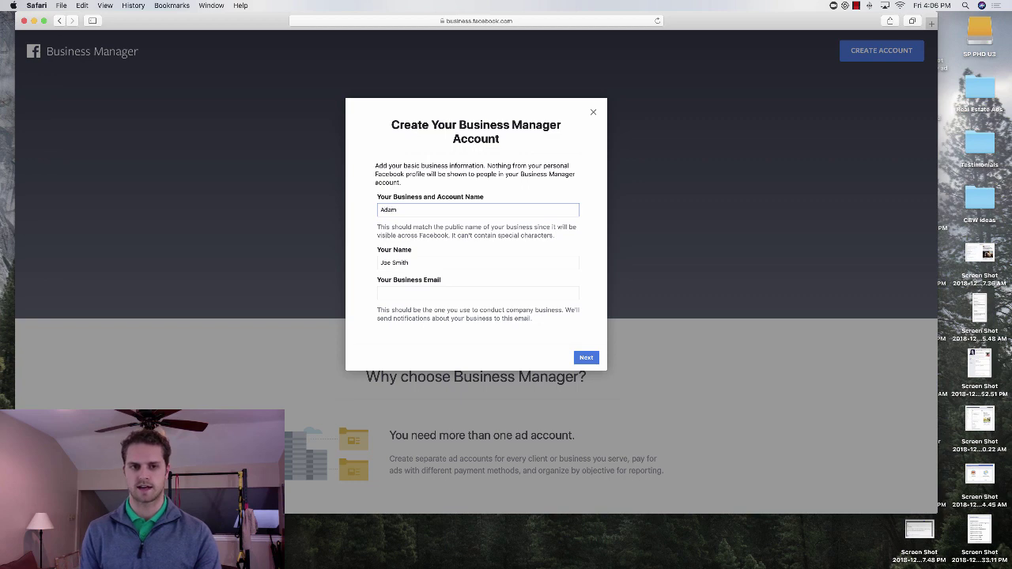
pyautogui.press('Tab')
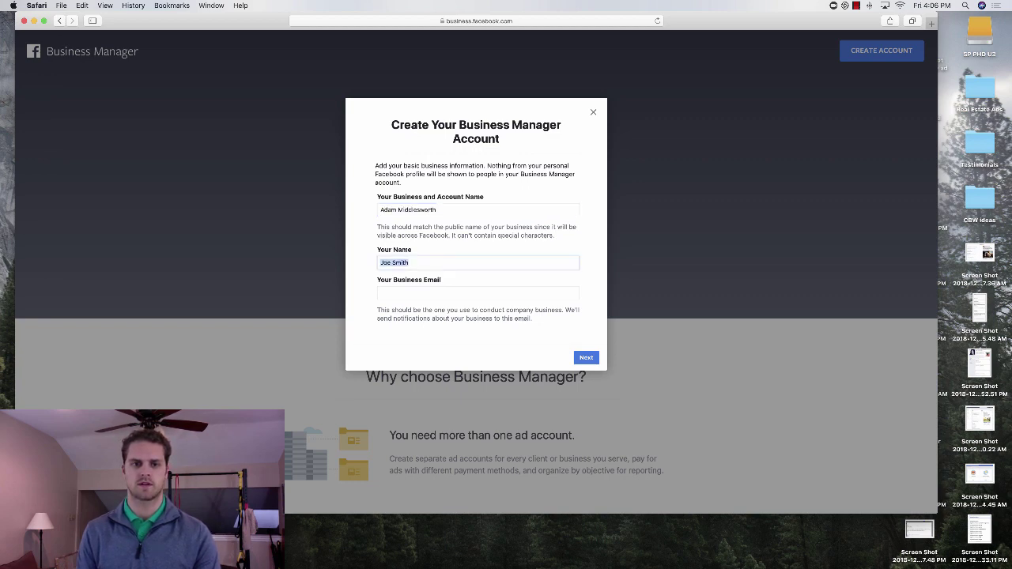
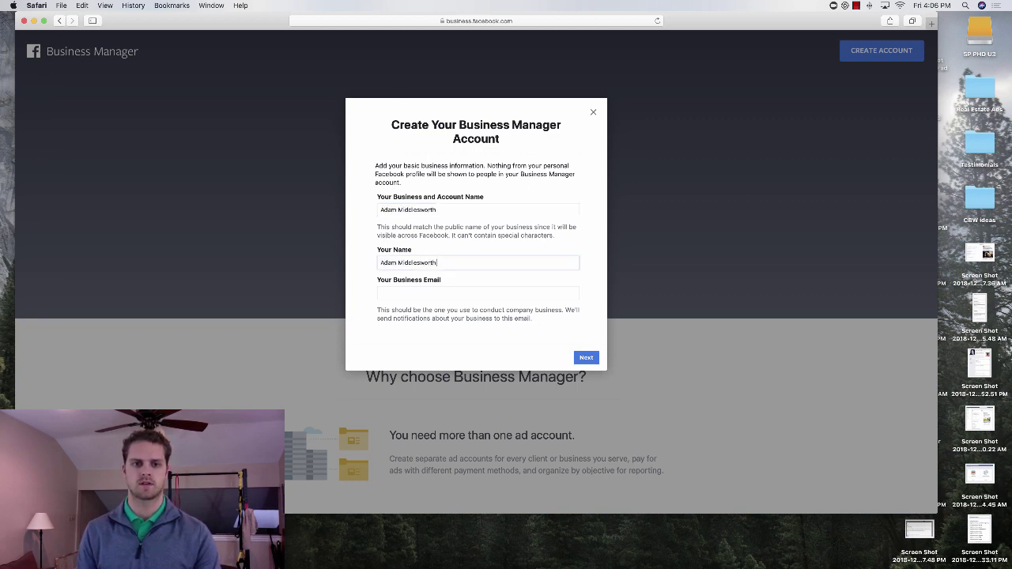
pyautogui.click(381, 293)
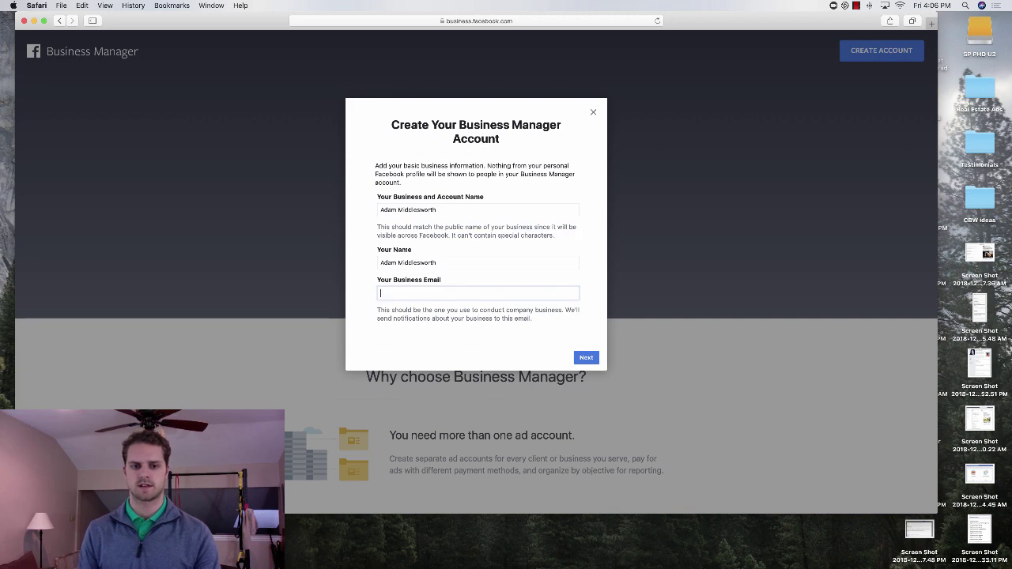
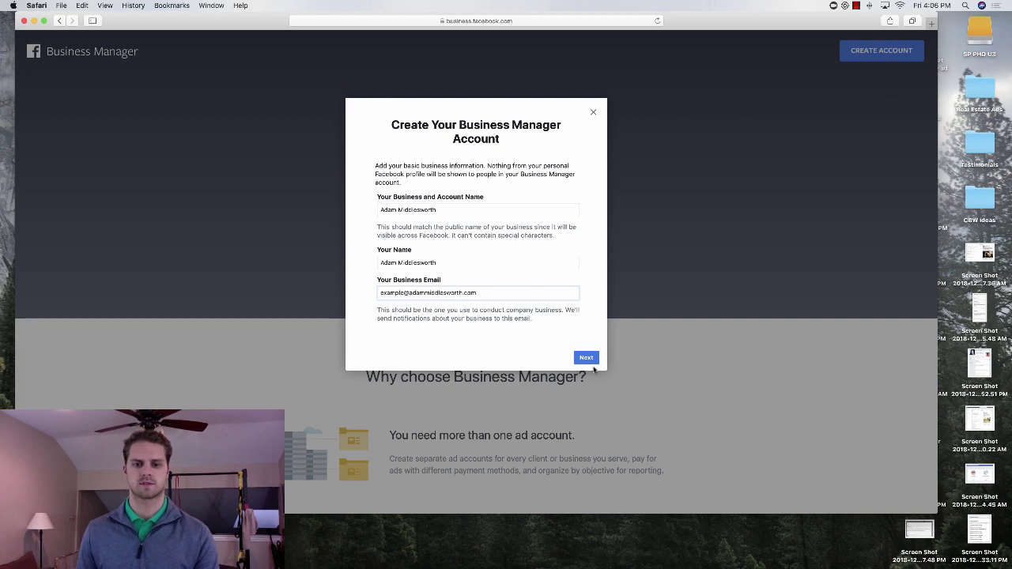
pyautogui.click(586, 357)
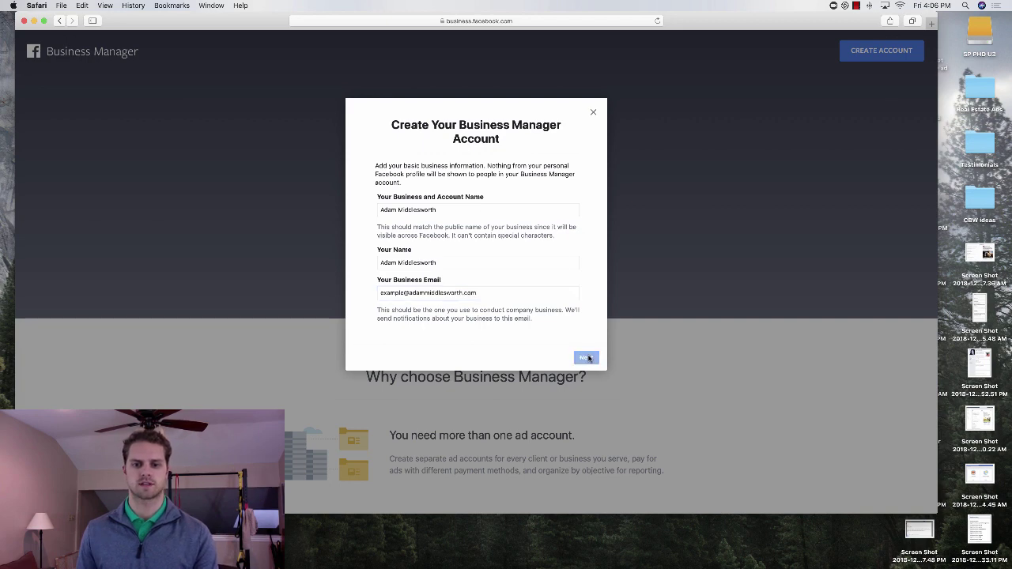
# Enter the business street address, city, state and ZIP code.
pyautogui.click(433, 193)
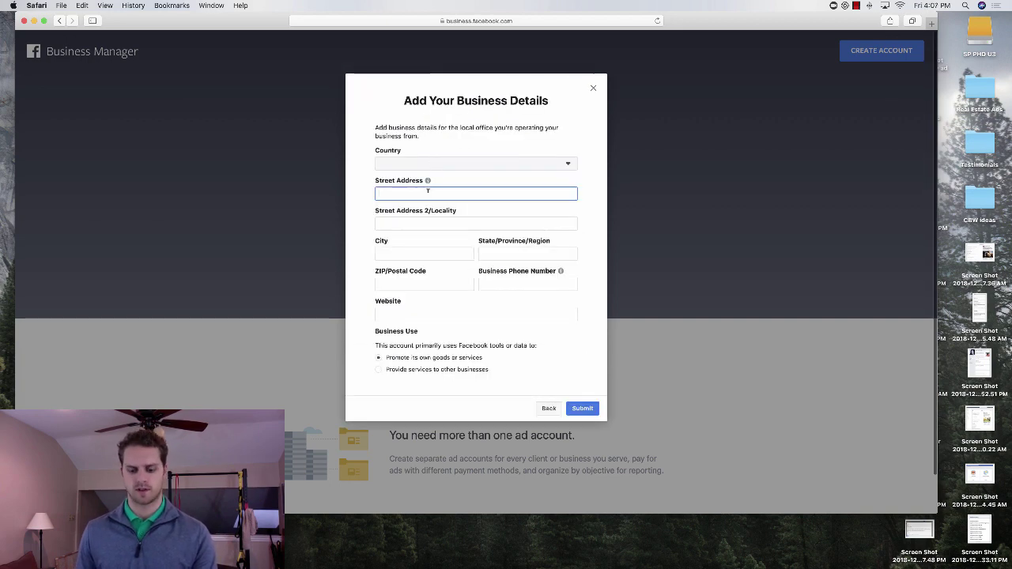
pyautogui.write('123 main')
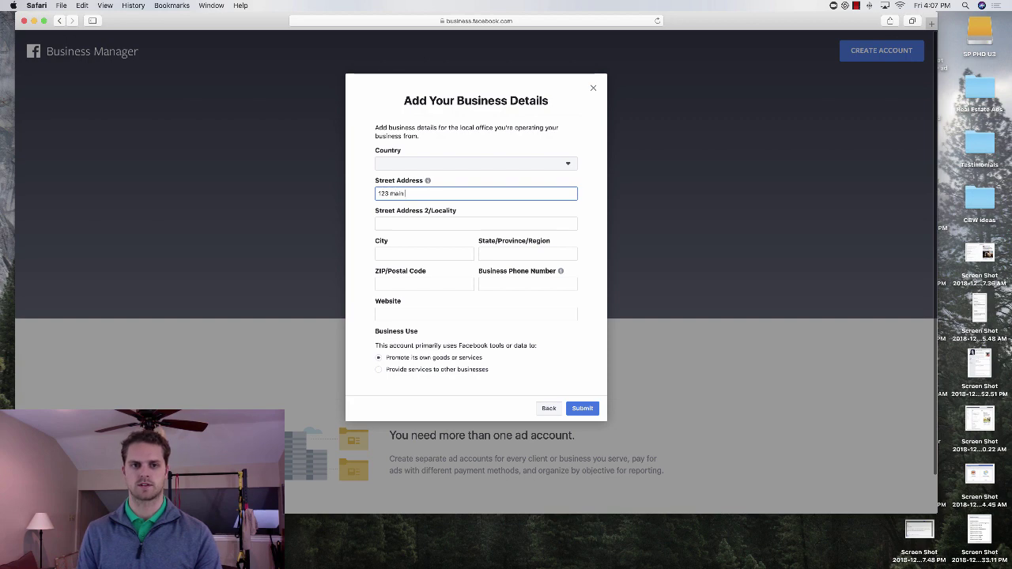
pyautogui.write(' st')
pyautogui.click(476, 223)
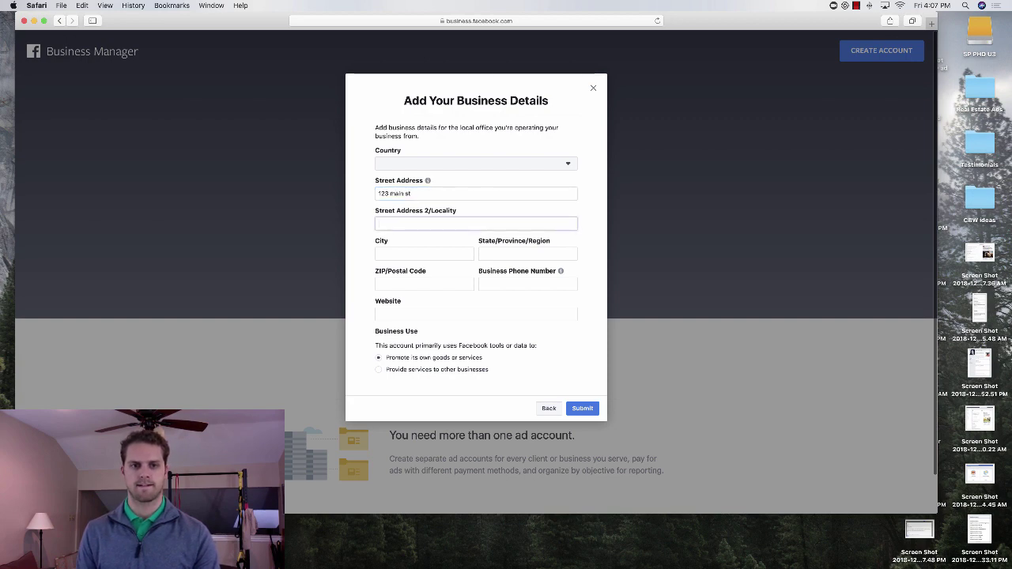
pyautogui.press('Tab')
pyautogui.write('dallas')
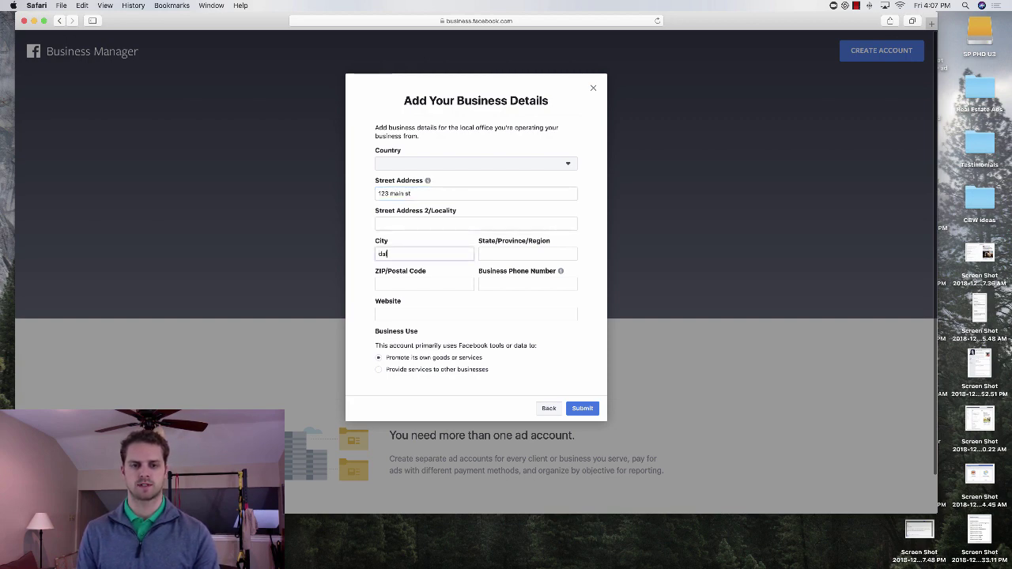
pyautogui.press('Tab')
pyautogui.write('tx')
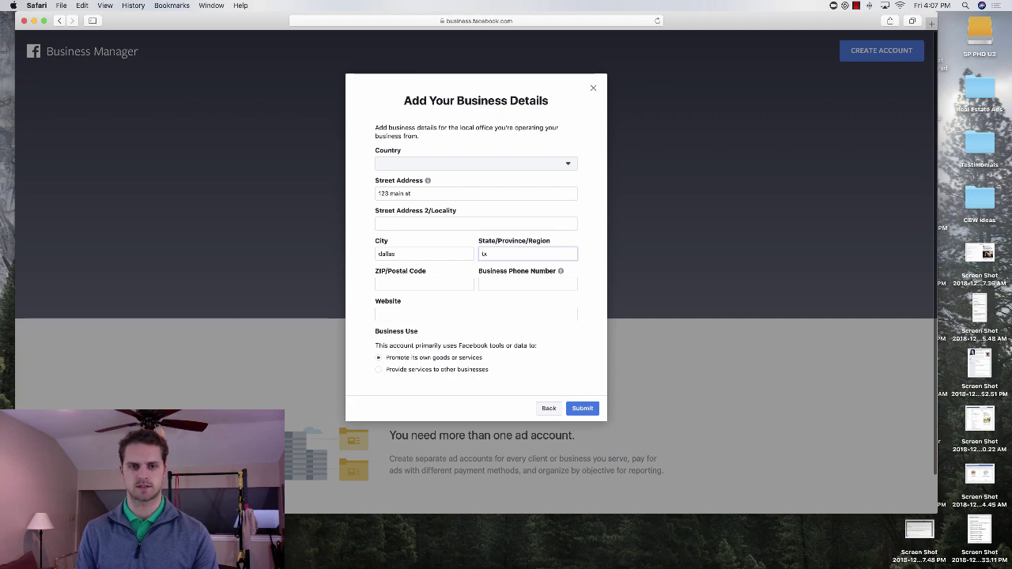
pyautogui.press('Tab')
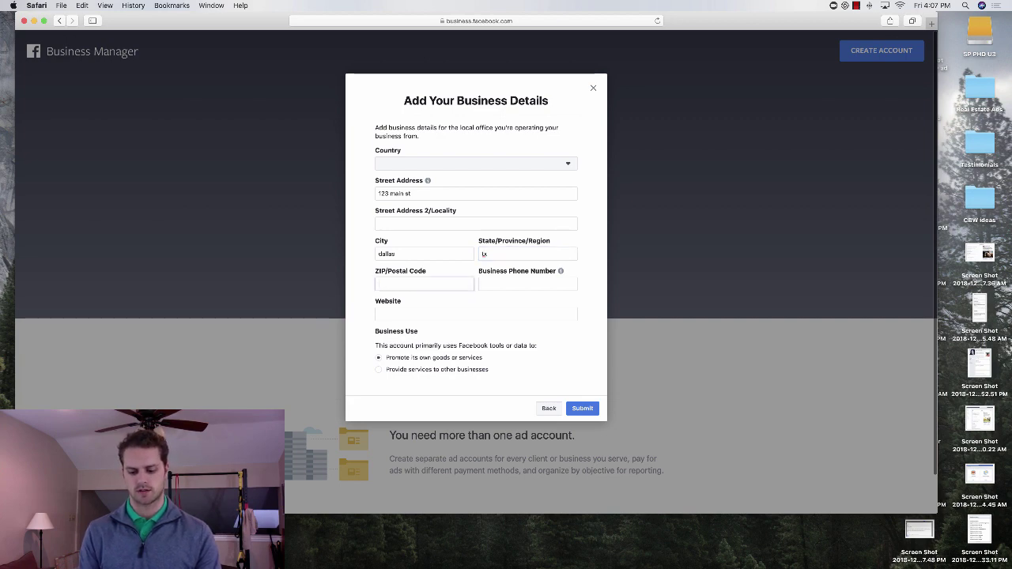
pyautogui.write('76024')
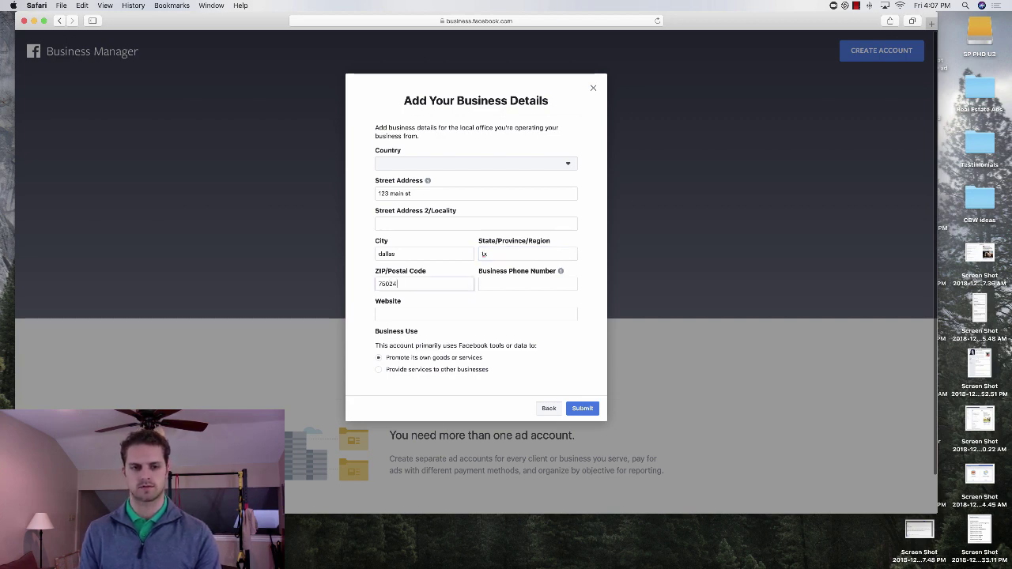
# Enter the business website and set the country to United States.
pyautogui.click(433, 310)
pyautogui.write('www')
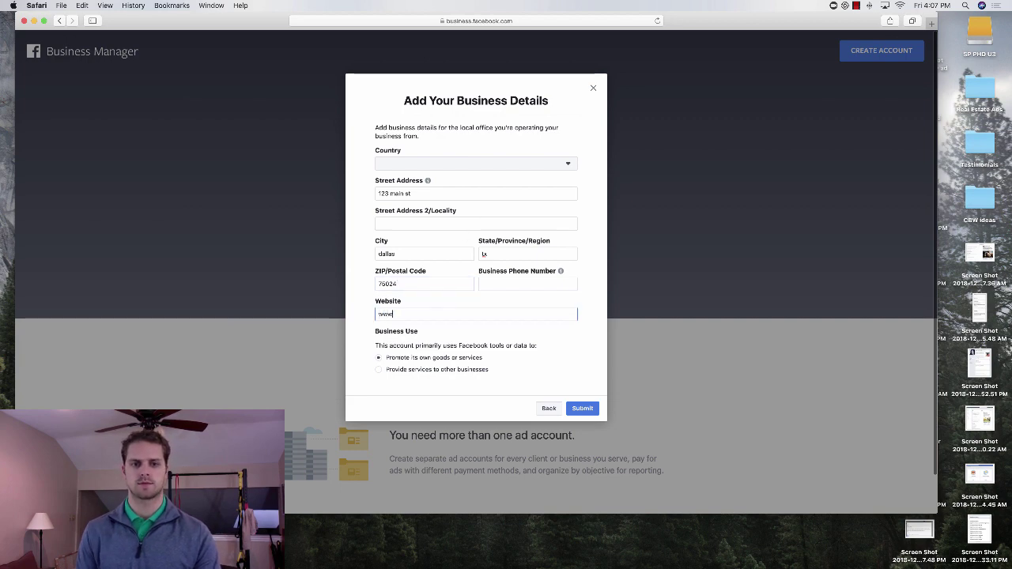
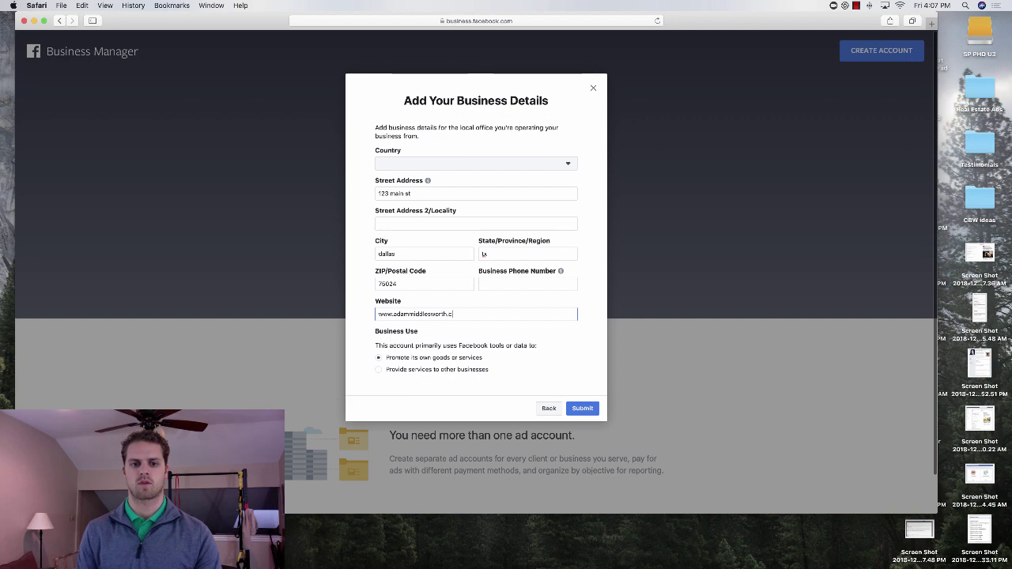
pyautogui.click(446, 164)
pyautogui.write('us')
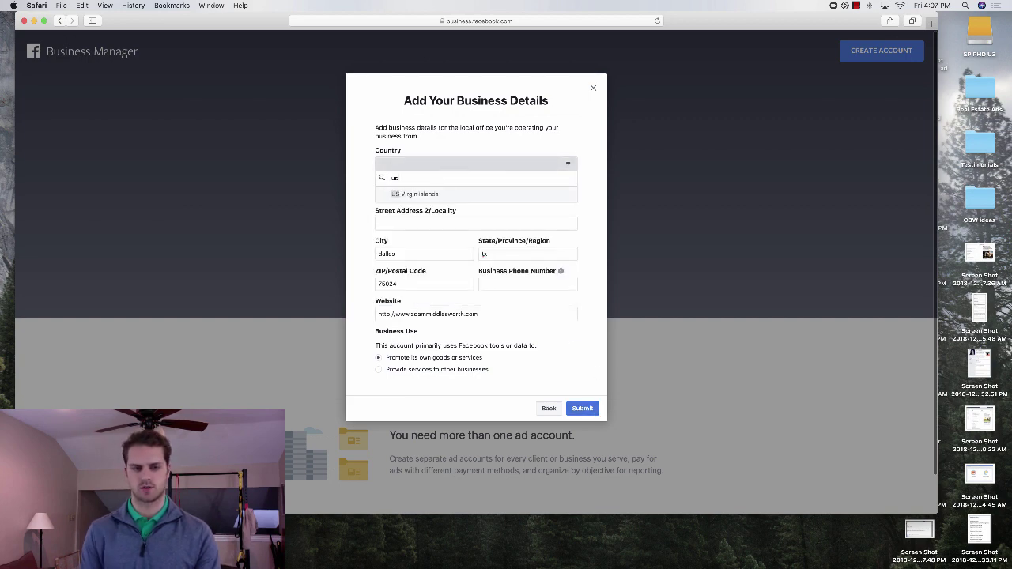
pyautogui.press('BackSpace')
pyautogui.write('nited')
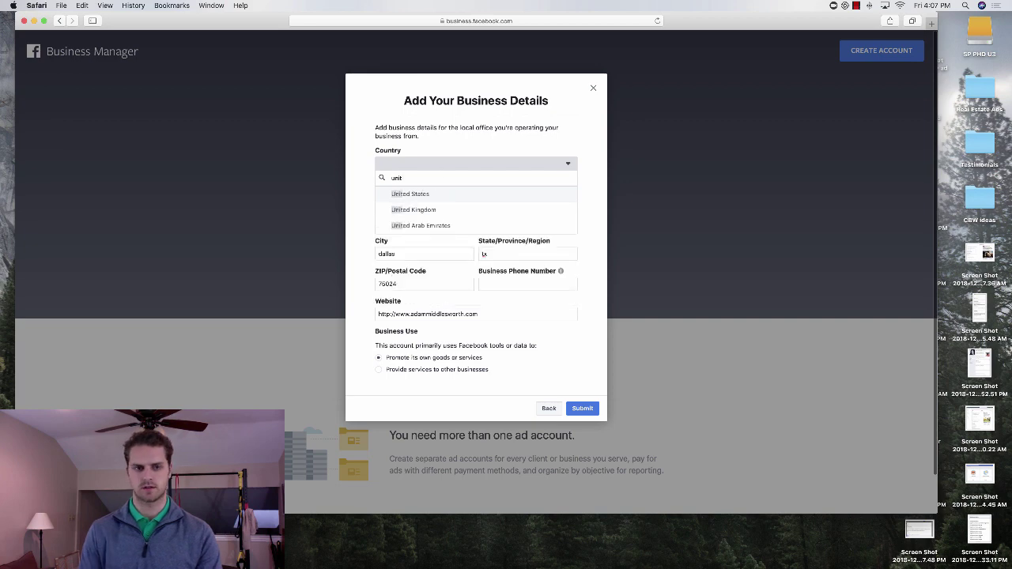
pyautogui.click(443, 226)
# Add the missing business phone number and submit the business details.
pyautogui.click(583, 408)
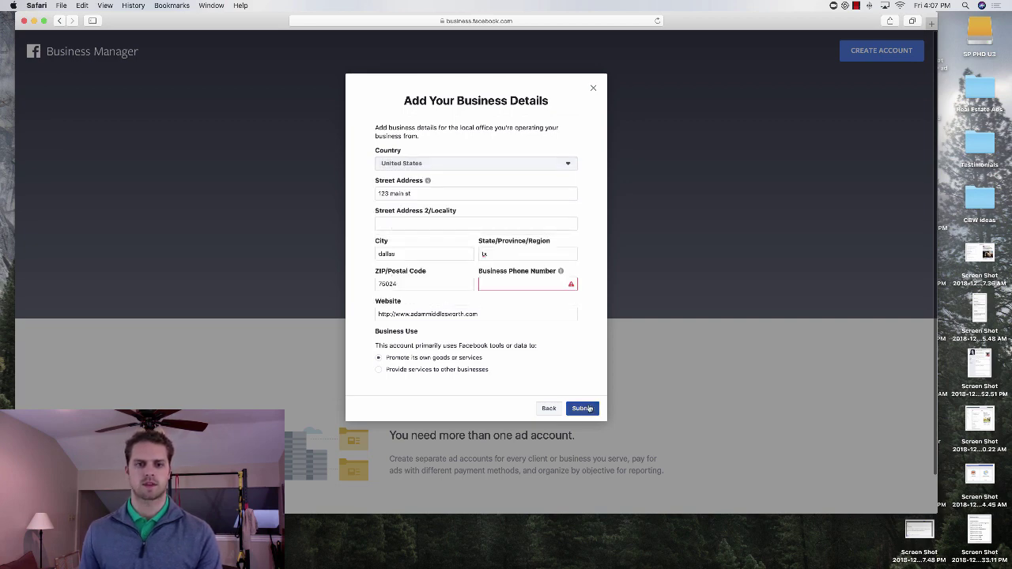
pyautogui.click(524, 283)
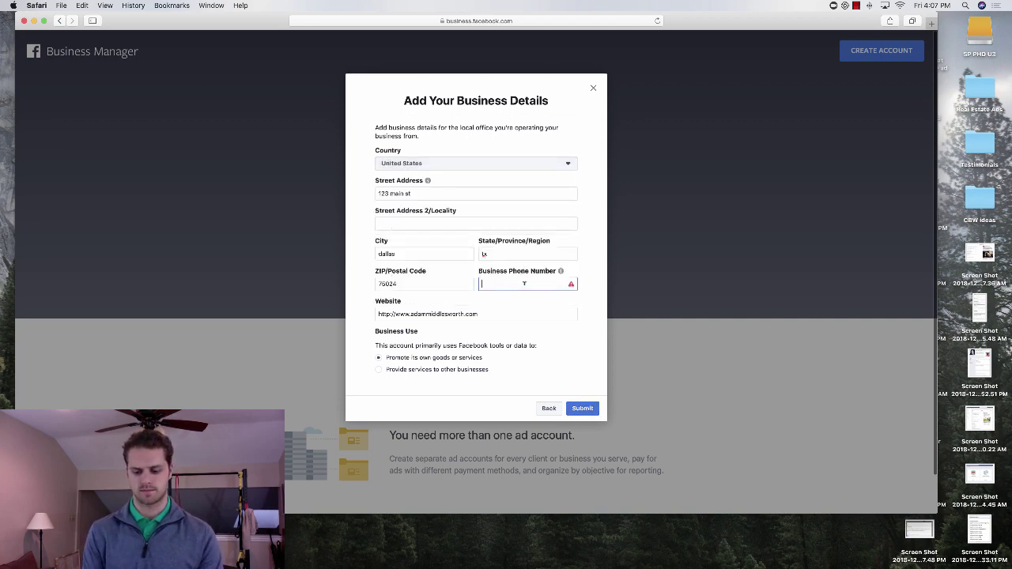
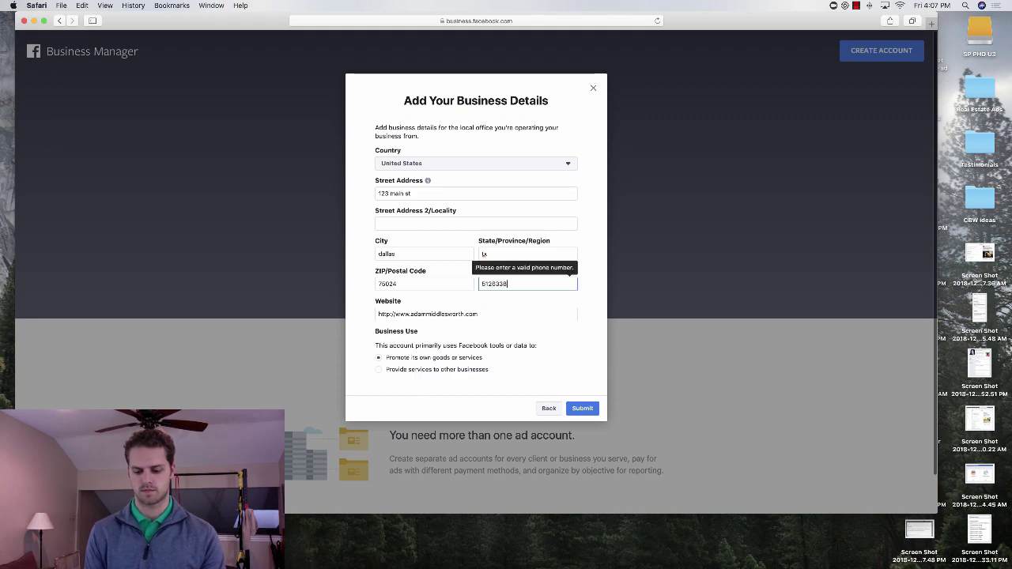
pyautogui.click(580, 408)
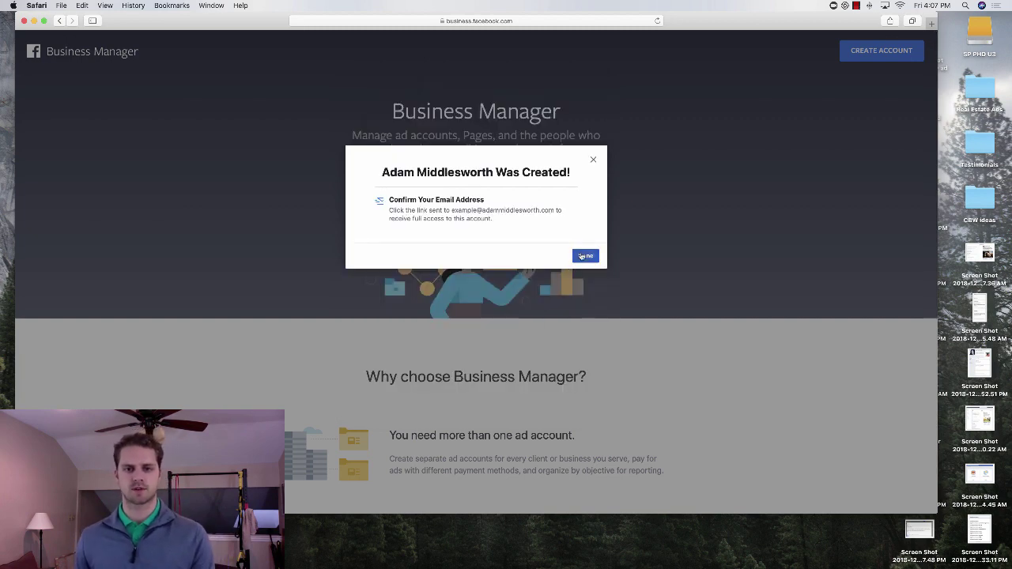
# Dismiss the account-created confirmation with Done to reach the Business Manager dashboard.
pyautogui.click(585, 258)
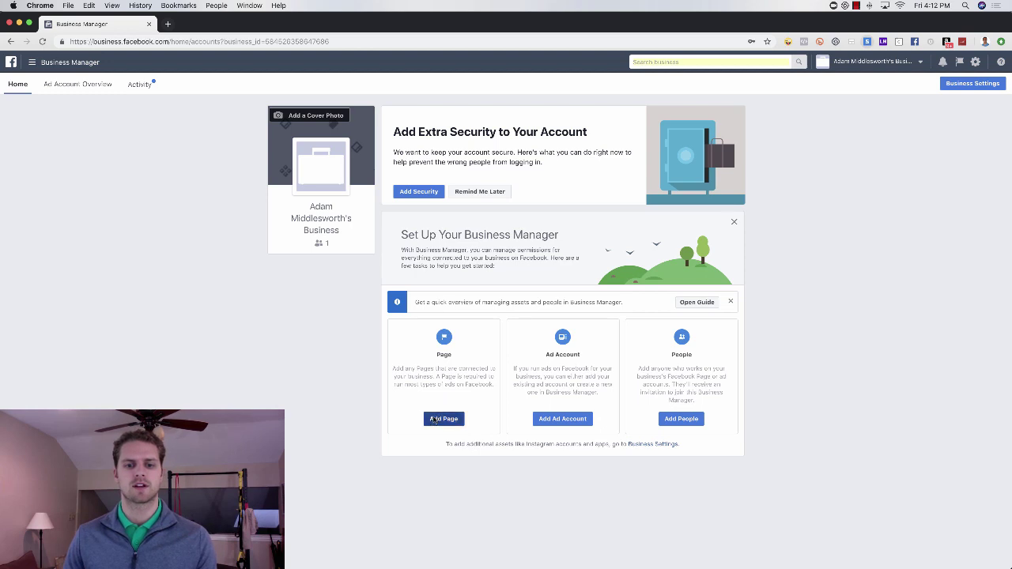
# Add the realtor Facebook Page by searching its name and picking it from the suggestions.
pyautogui.click(444, 420)
pyautogui.click(407, 302)
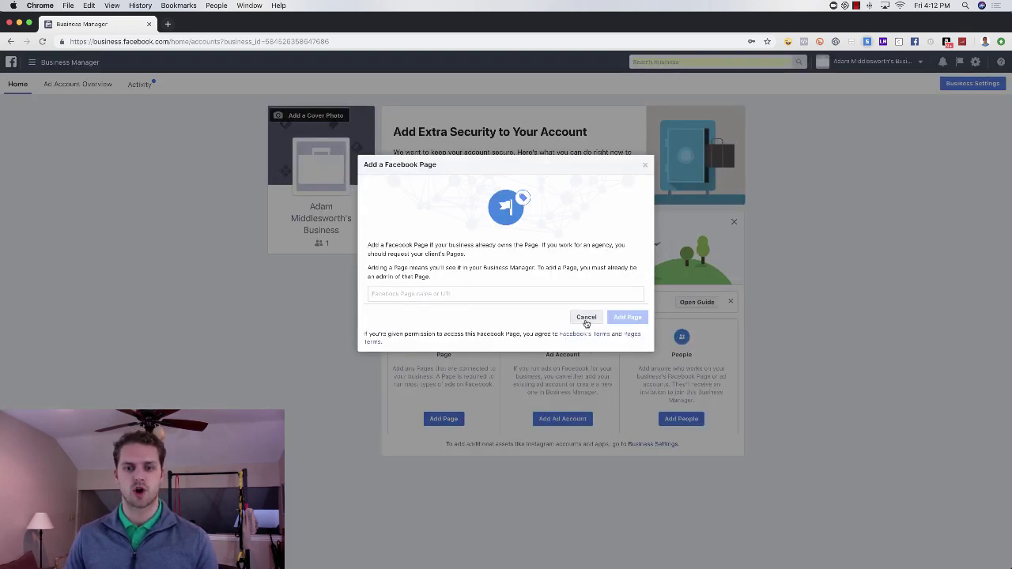
pyautogui.click(586, 317)
pyautogui.click(447, 418)
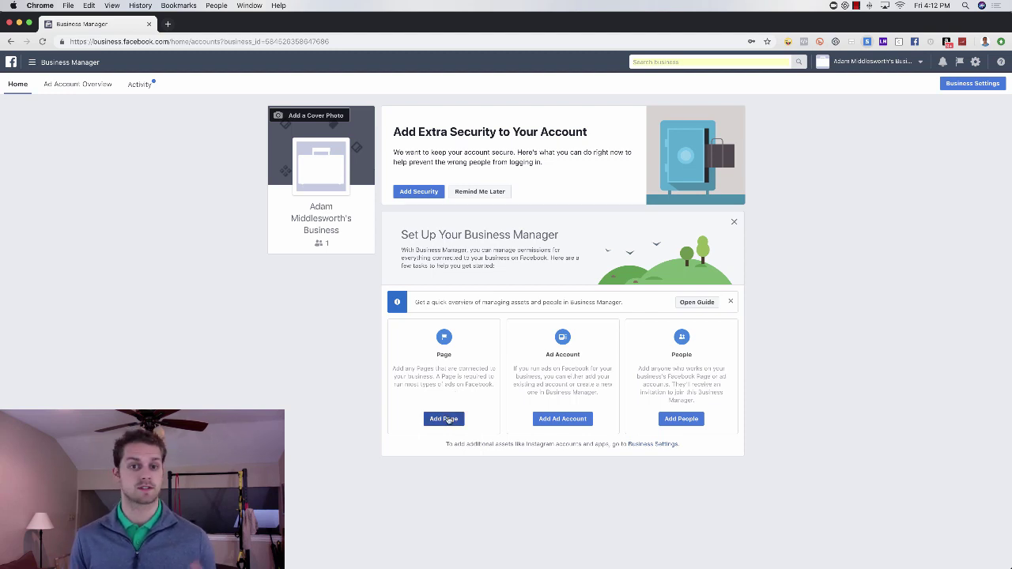
pyautogui.click(448, 419)
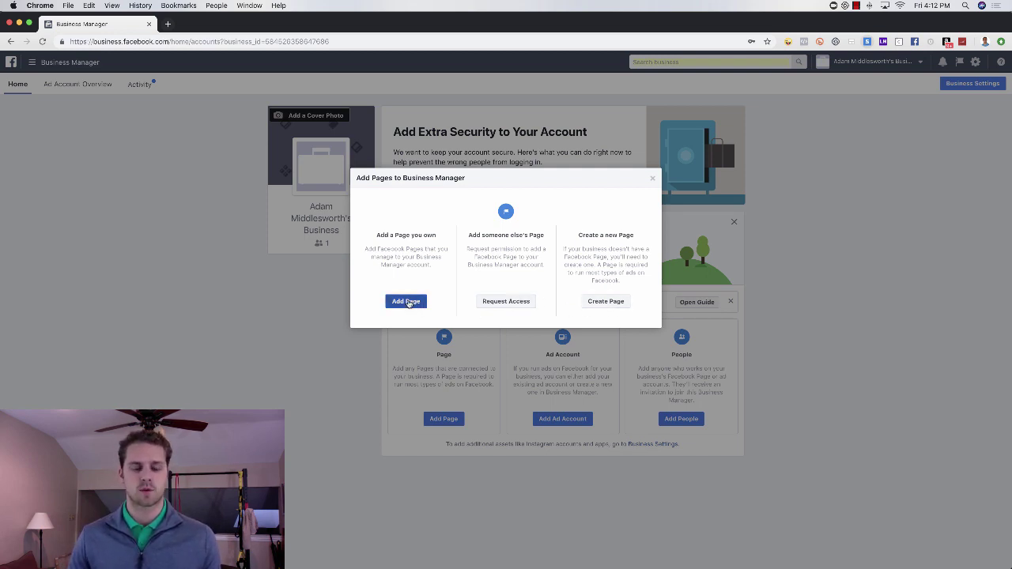
pyautogui.click(407, 302)
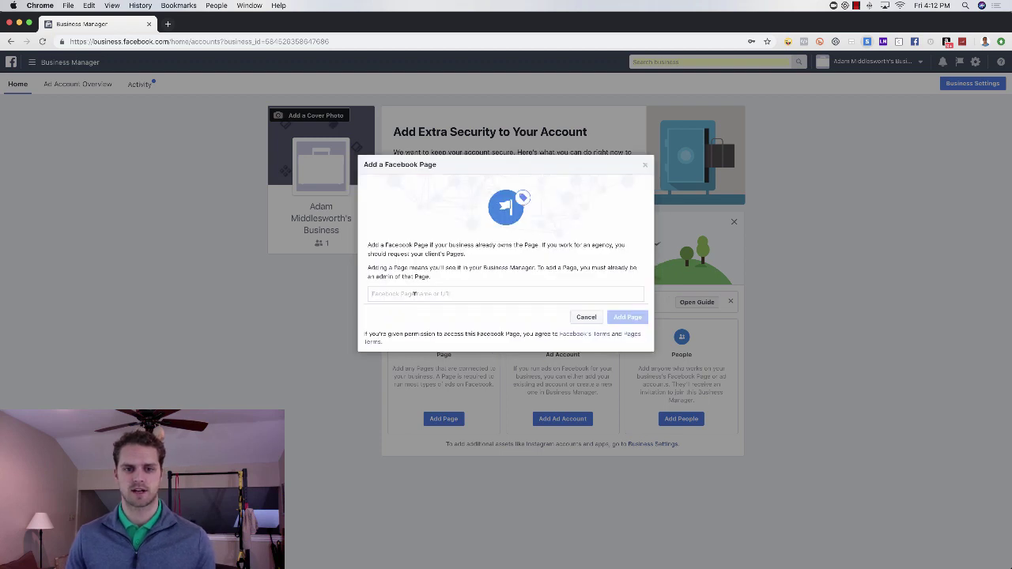
pyautogui.click(414, 293)
pyautogui.write('Adam')
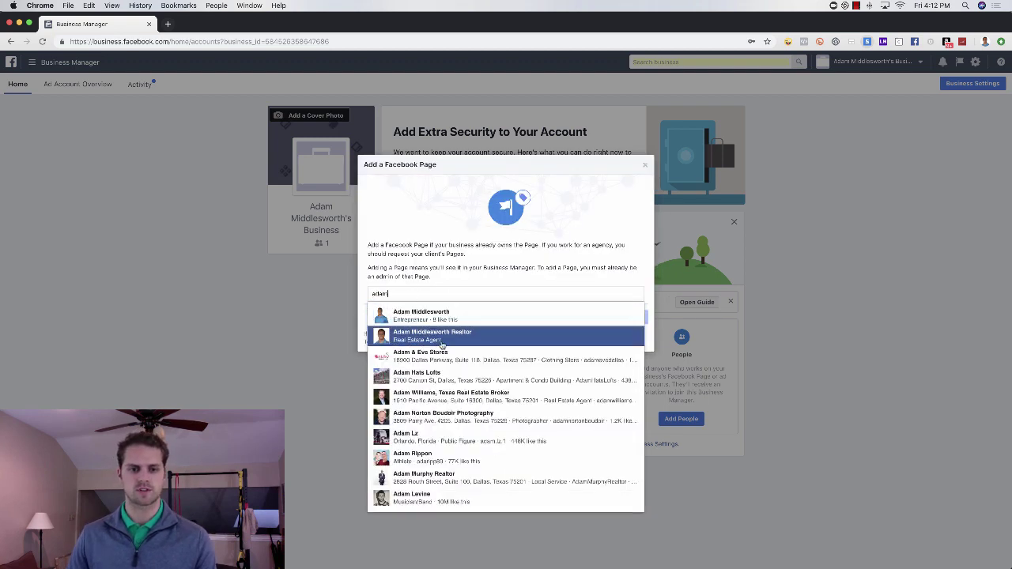
pyautogui.click(427, 332)
pyautogui.click(630, 349)
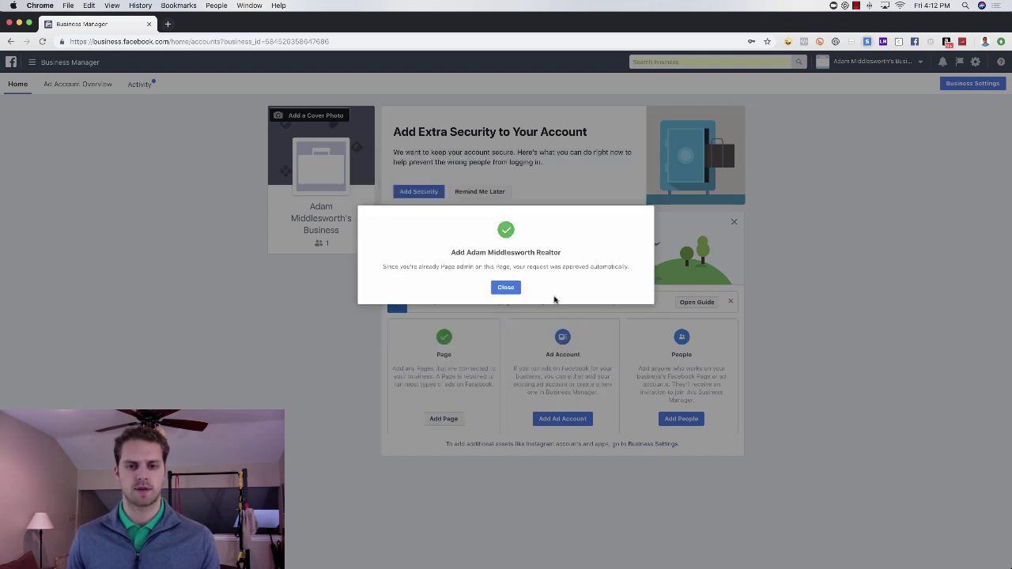
pyautogui.click(507, 288)
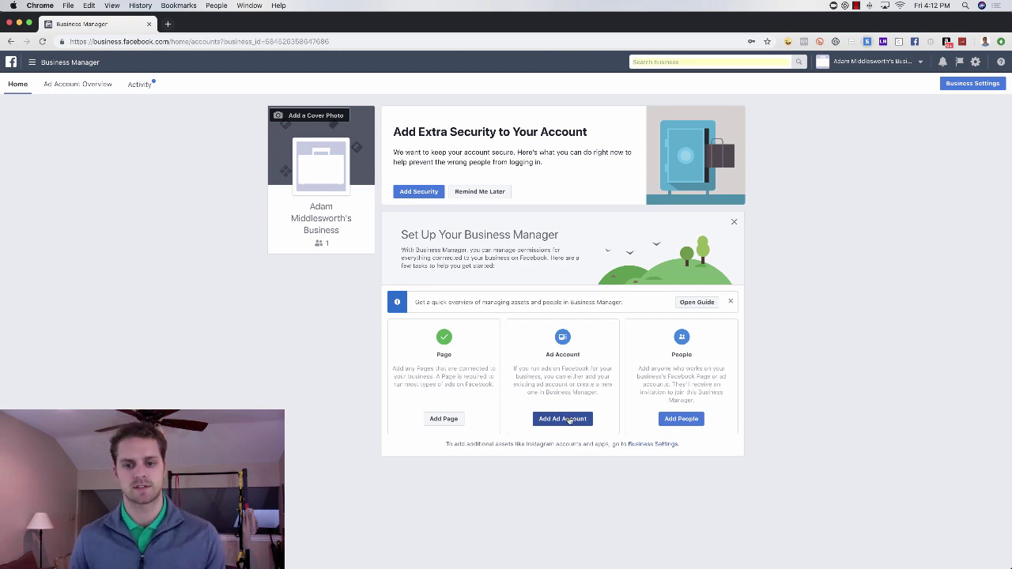
# Create the new Digital Marketing ad account in US dollars with Central time zone.
pyautogui.click(565, 421)
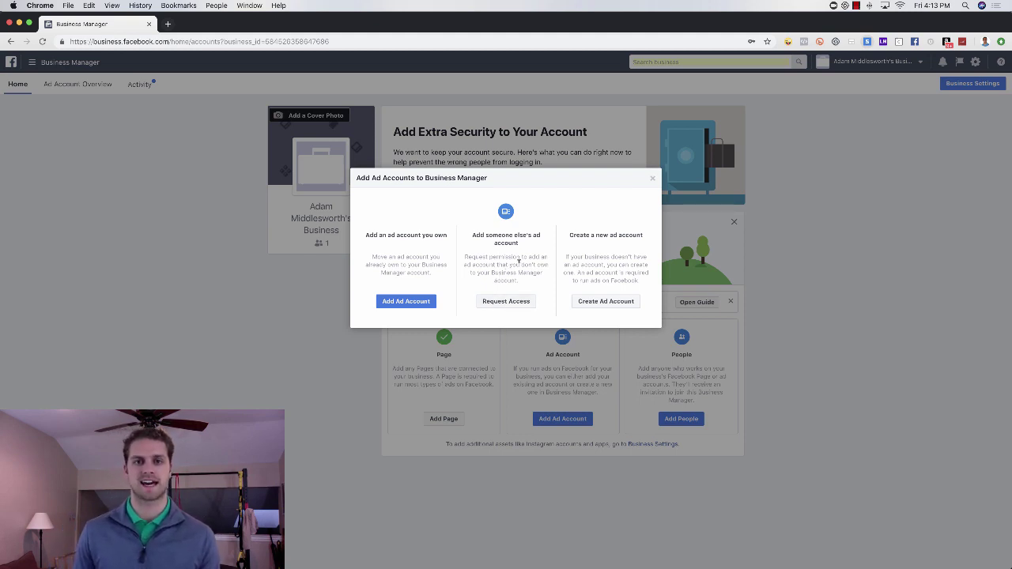
pyautogui.click(605, 302)
pyautogui.click(532, 269)
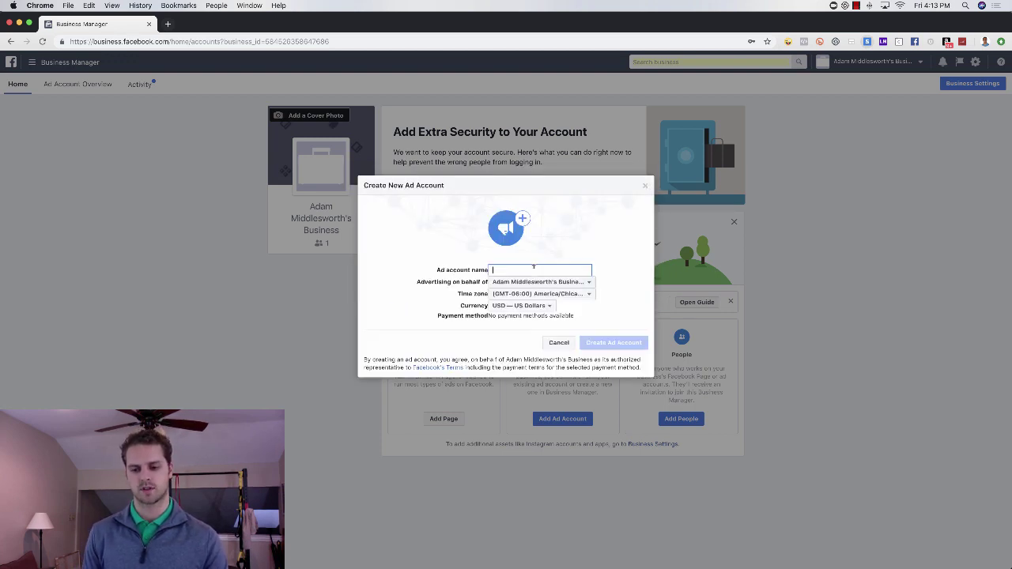
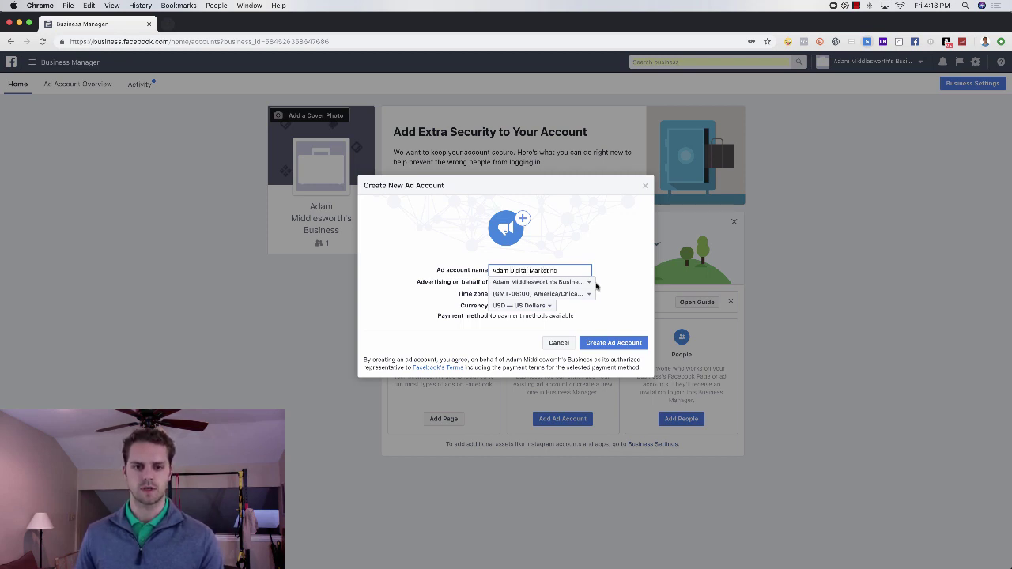
pyautogui.click(614, 343)
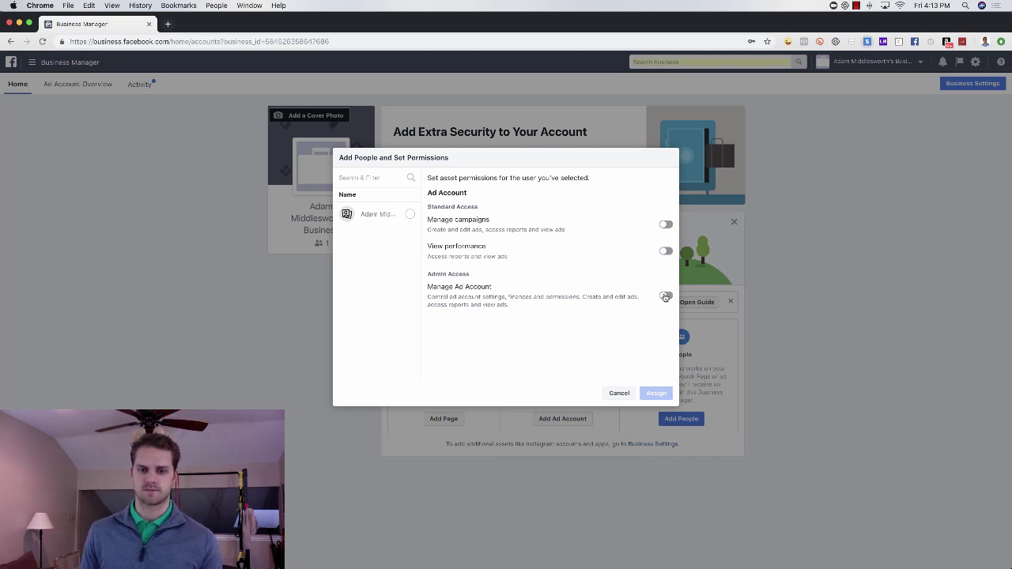
# Assign yourself Manage Ad Account admin permission on the new ad account.
pyautogui.click(665, 297)
pyautogui.click(409, 214)
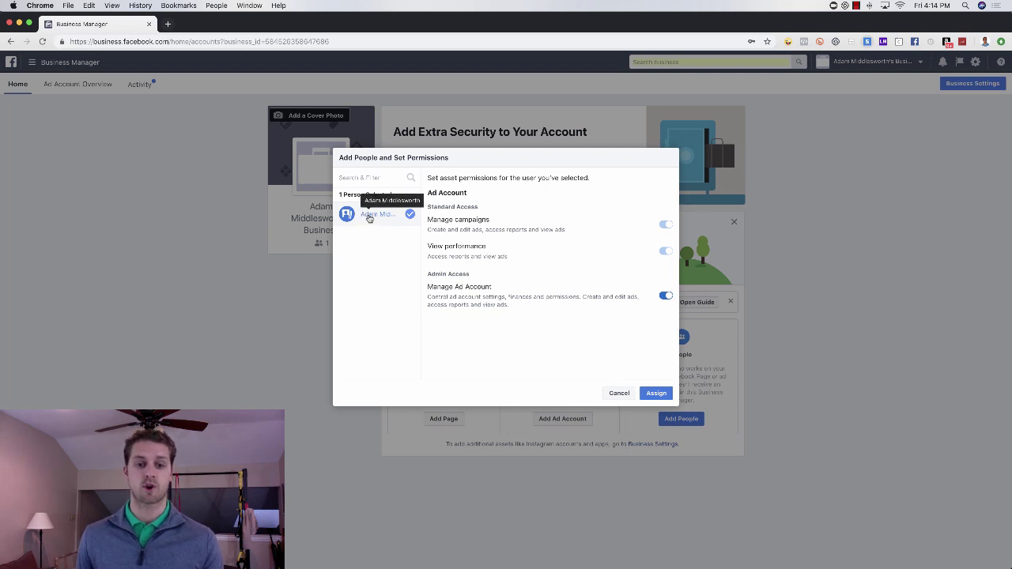
pyautogui.click(659, 395)
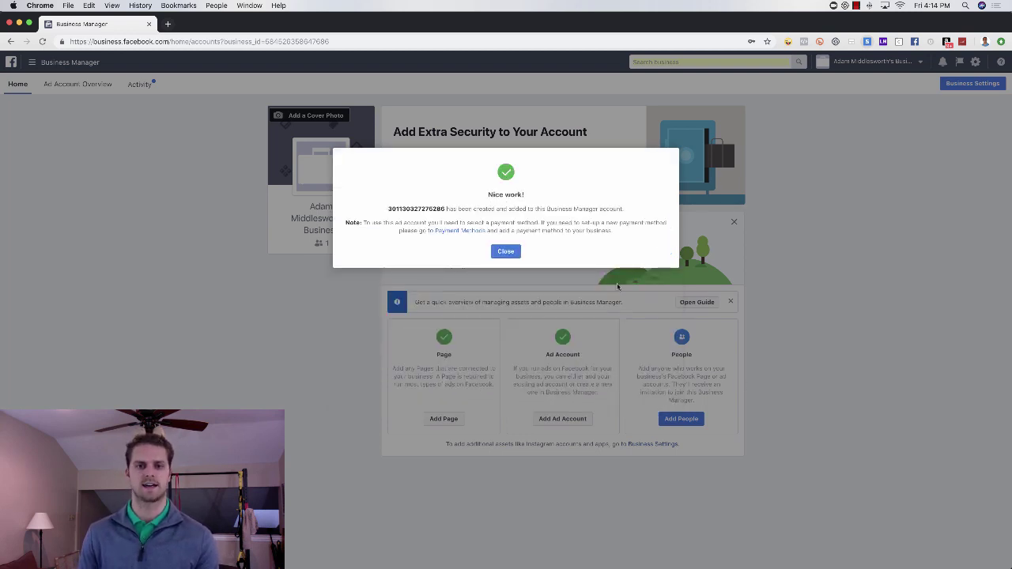
pyautogui.click(508, 253)
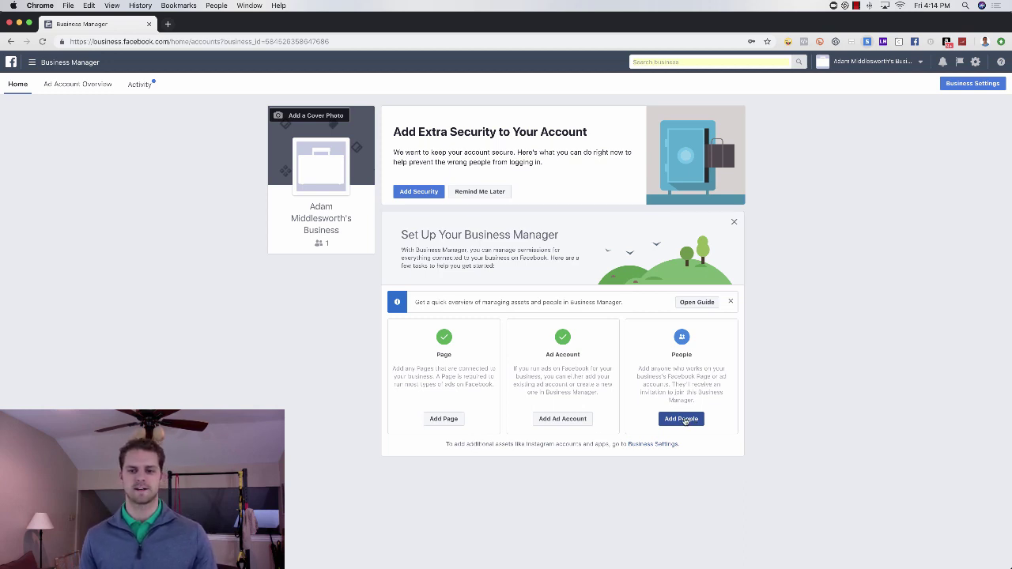
pyautogui.click(676, 421)
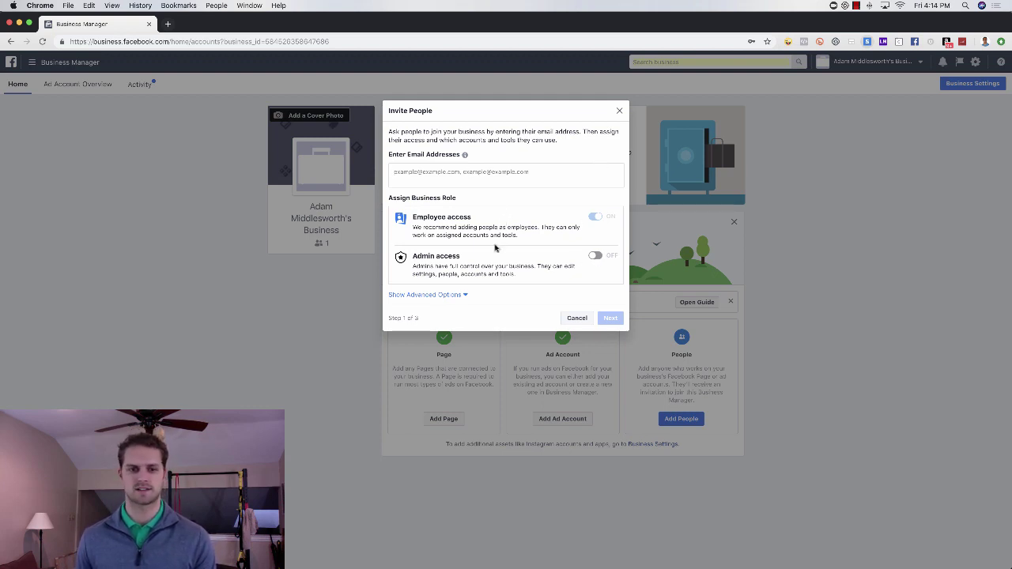
pyautogui.click(620, 111)
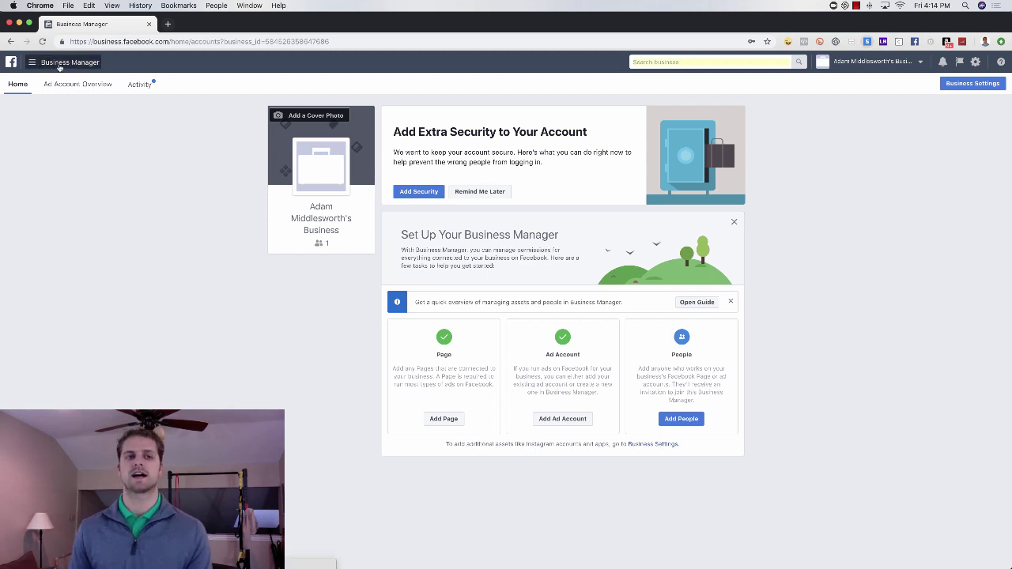
# Open the ad account settings from All Tools and review the payment settings.
pyautogui.click(58, 67)
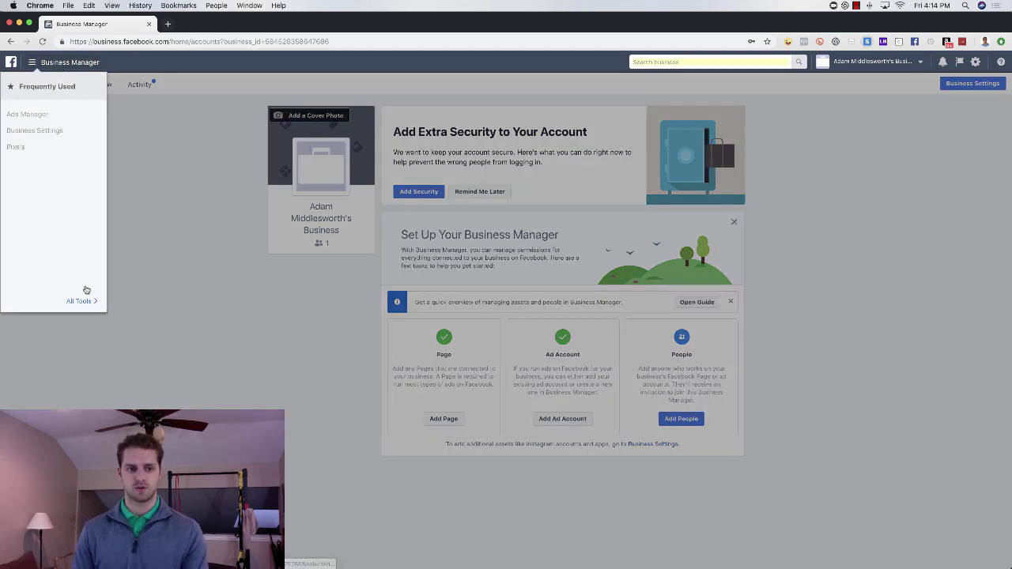
pyautogui.click(80, 299)
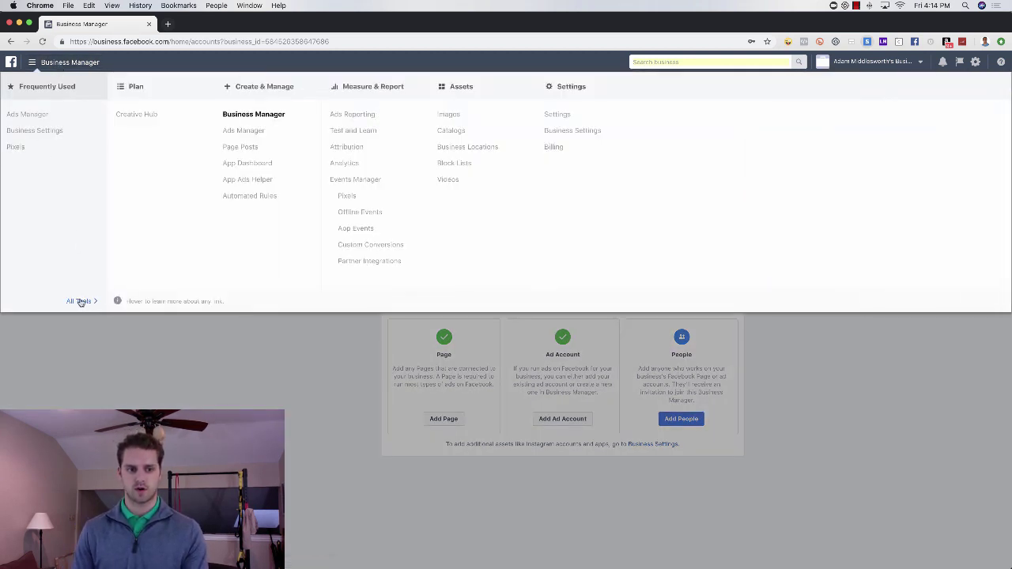
pyautogui.click(557, 116)
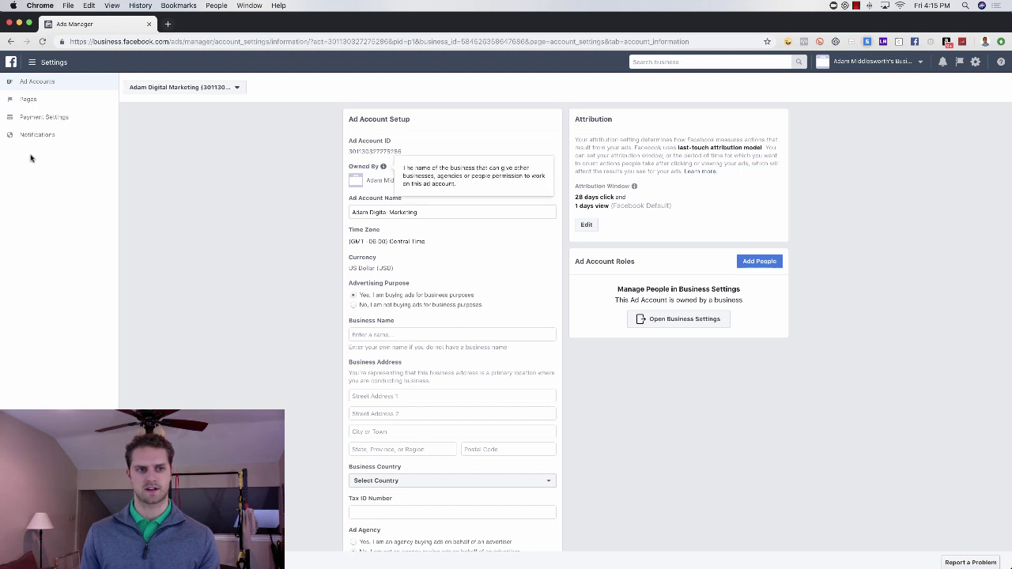
pyautogui.click(43, 119)
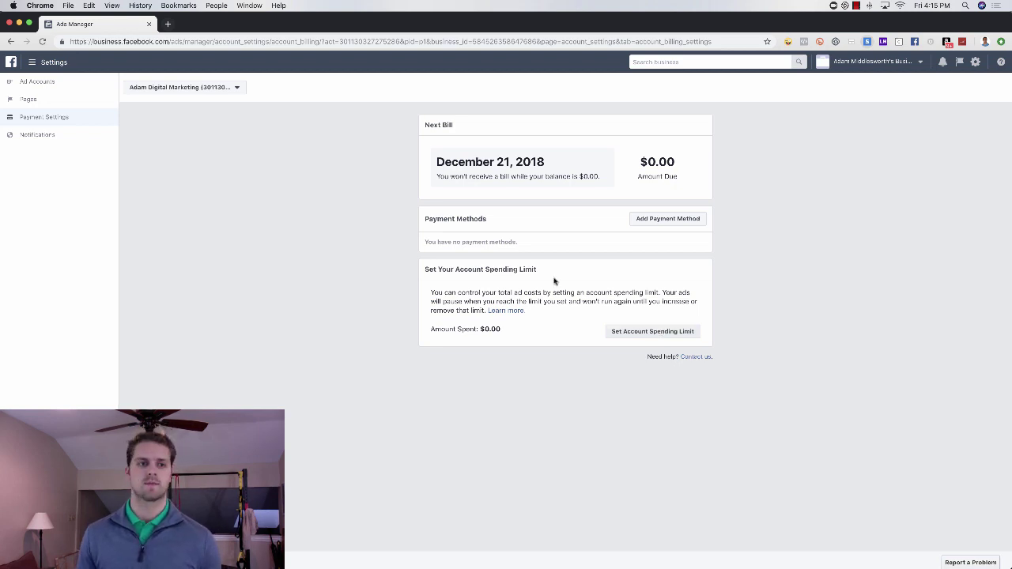
# Review the notification preferences, confirming email, Facebook and Messenger alerts are all on.
pyautogui.click(51, 139)
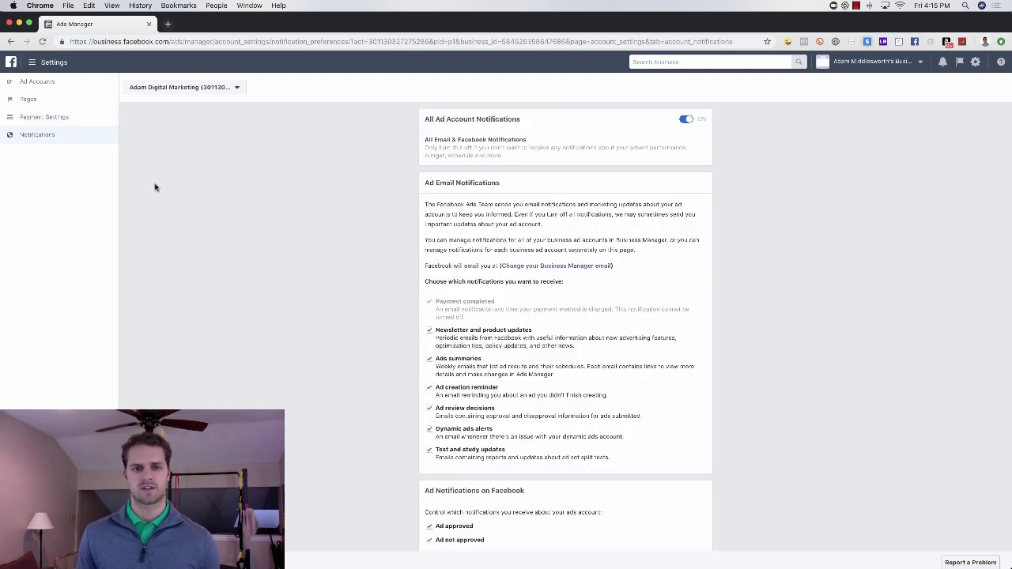
pyautogui.scroll(-1, 550, 270)
pyautogui.scroll(-1, 550, 270)
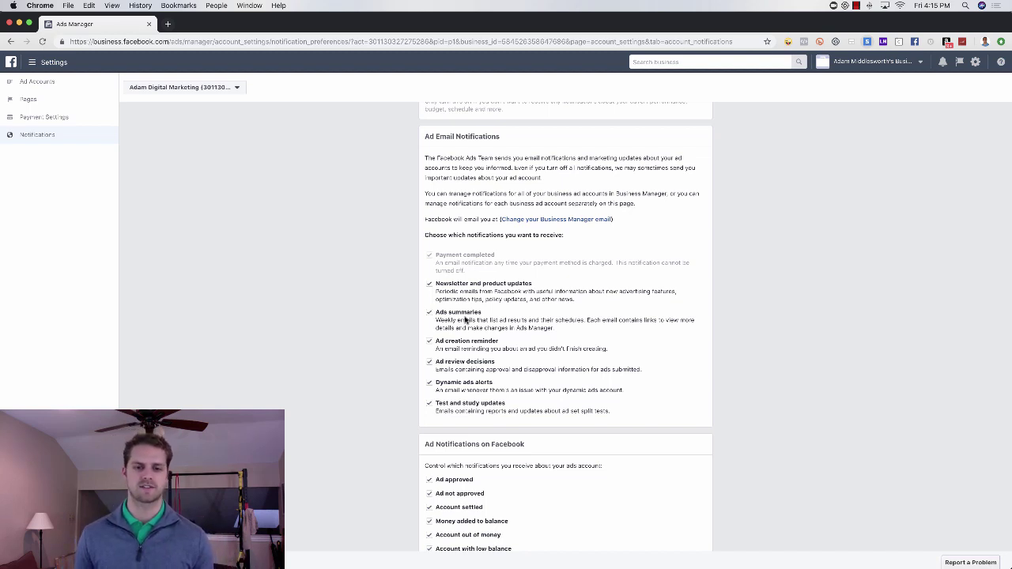
pyautogui.scroll(-2, 510, 479)
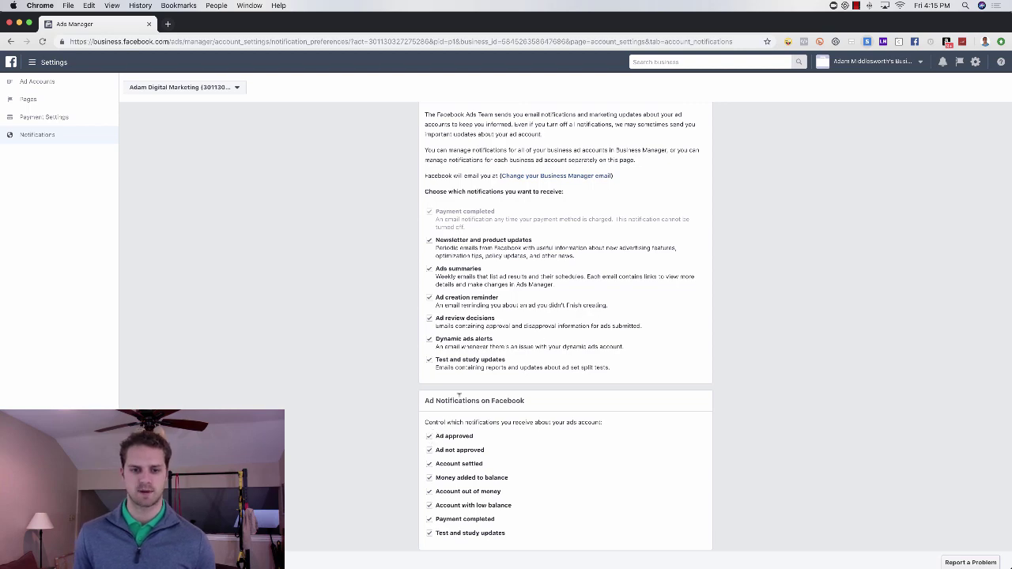
pyautogui.scroll(-1, 432, 441)
pyautogui.scroll(-3, 441, 480)
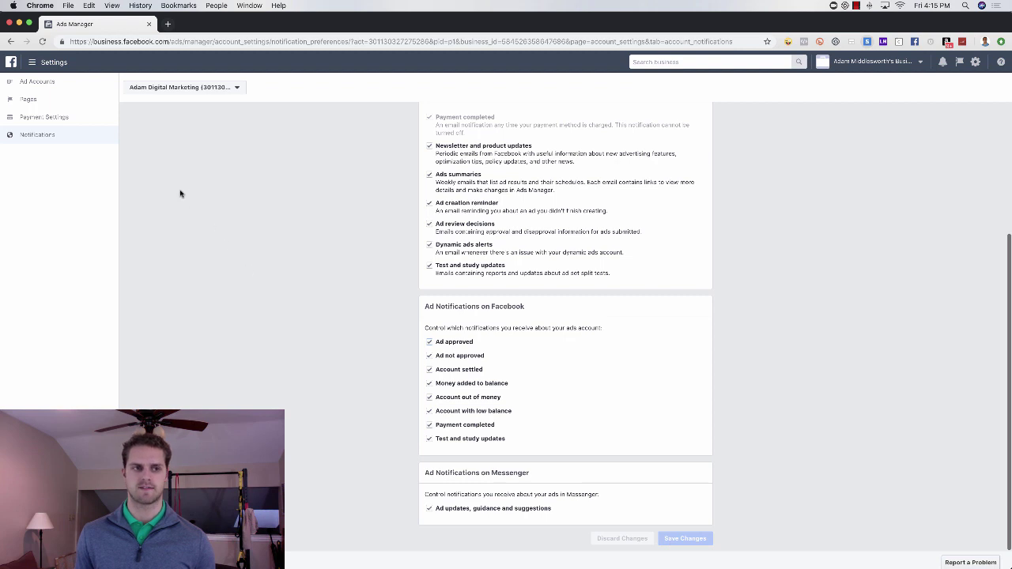
# Check the ad account's Pages list and the realtor Page's settings, then return to the list.
pyautogui.click(52, 101)
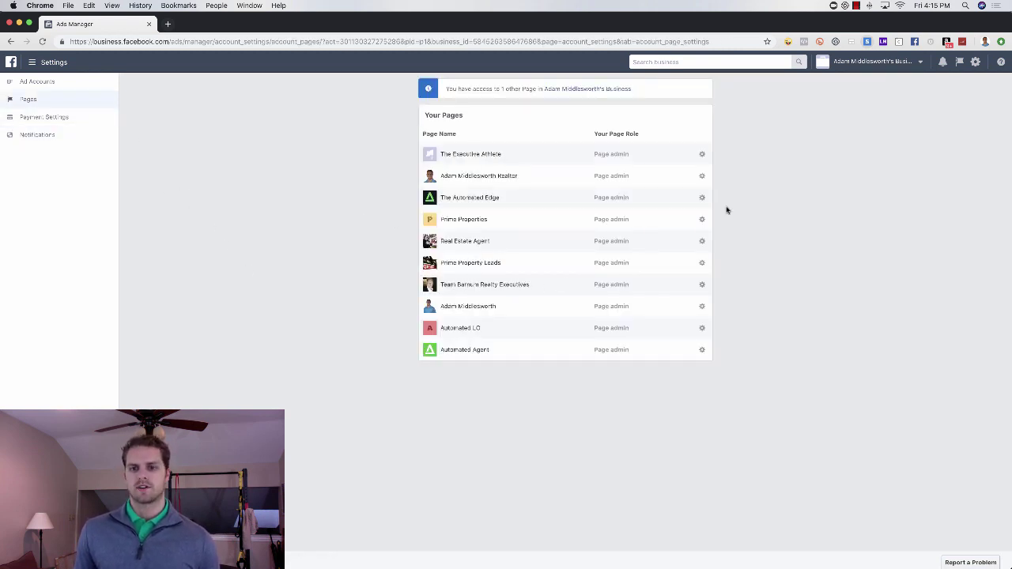
pyautogui.click(701, 176)
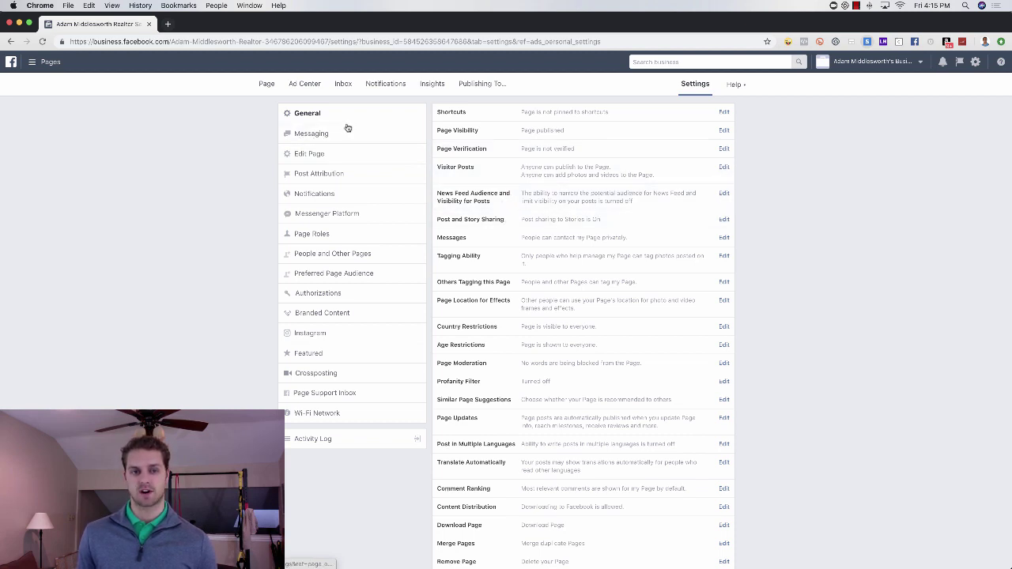
pyautogui.click(12, 42)
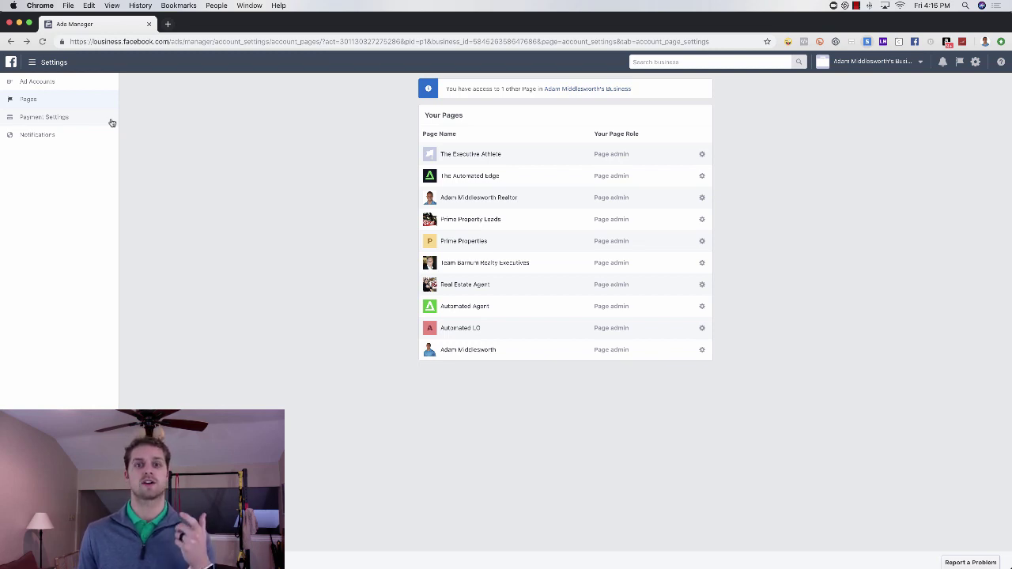
# In Business Settings, look over the Pages section and its Add options, then the Ad Accounts list.
pyautogui.click(32, 63)
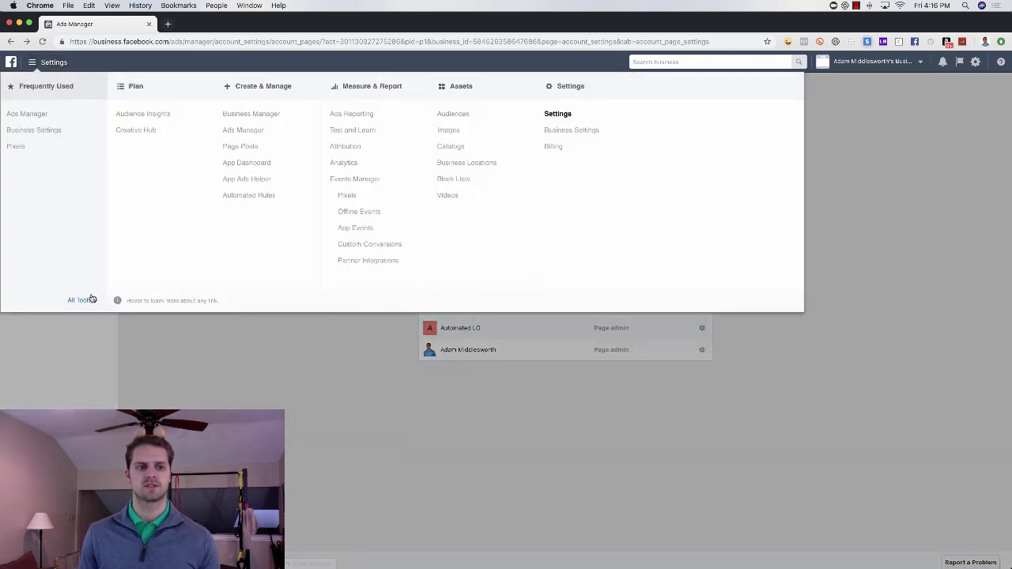
pyautogui.click(551, 131)
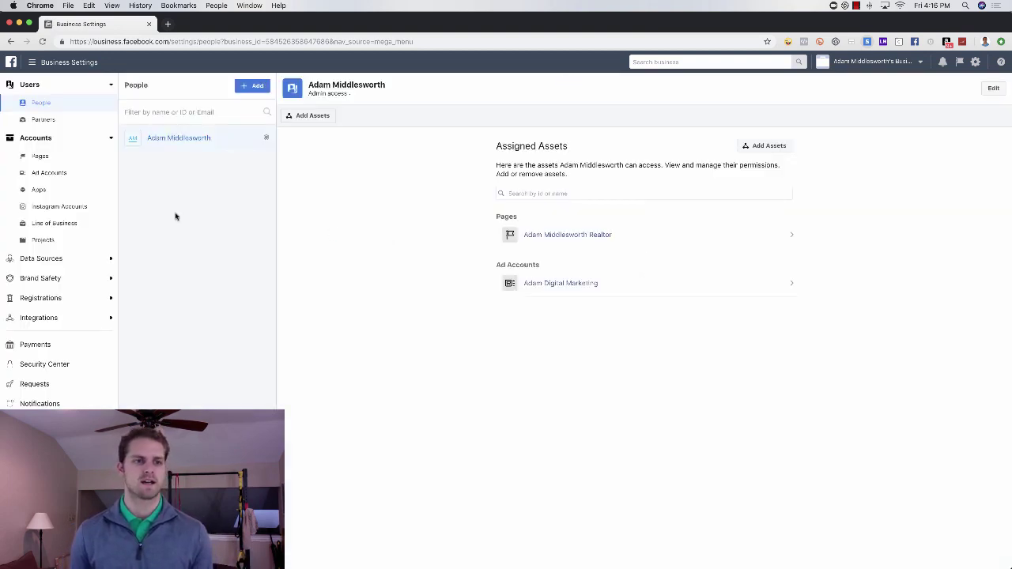
pyautogui.click(51, 158)
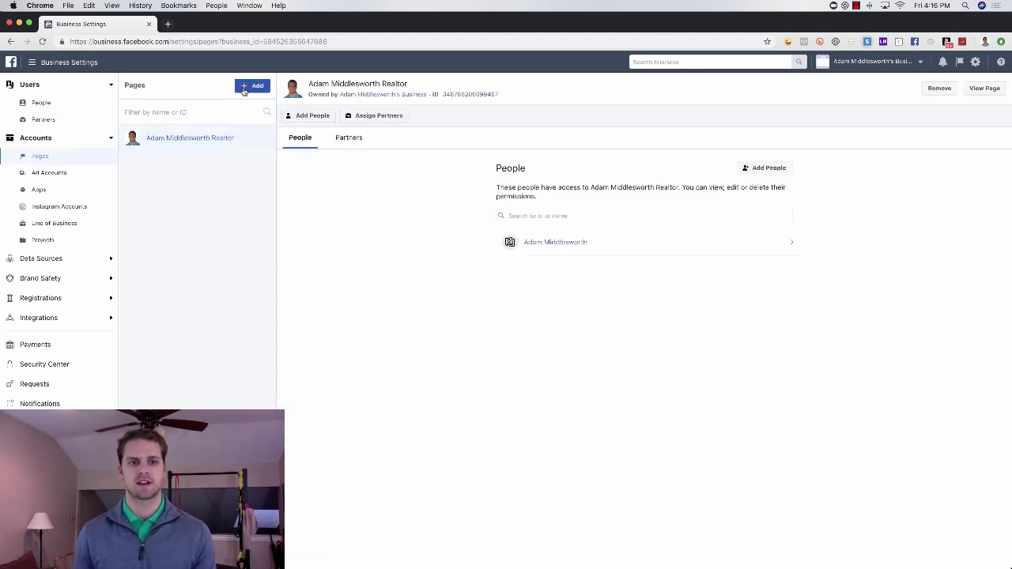
pyautogui.click(249, 87)
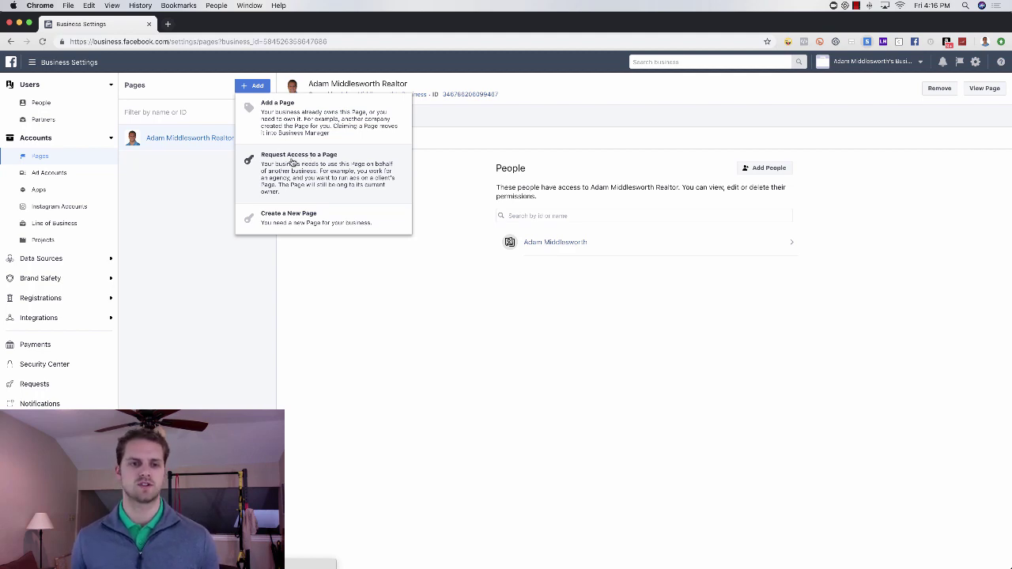
pyautogui.click(182, 197)
pyautogui.click(70, 176)
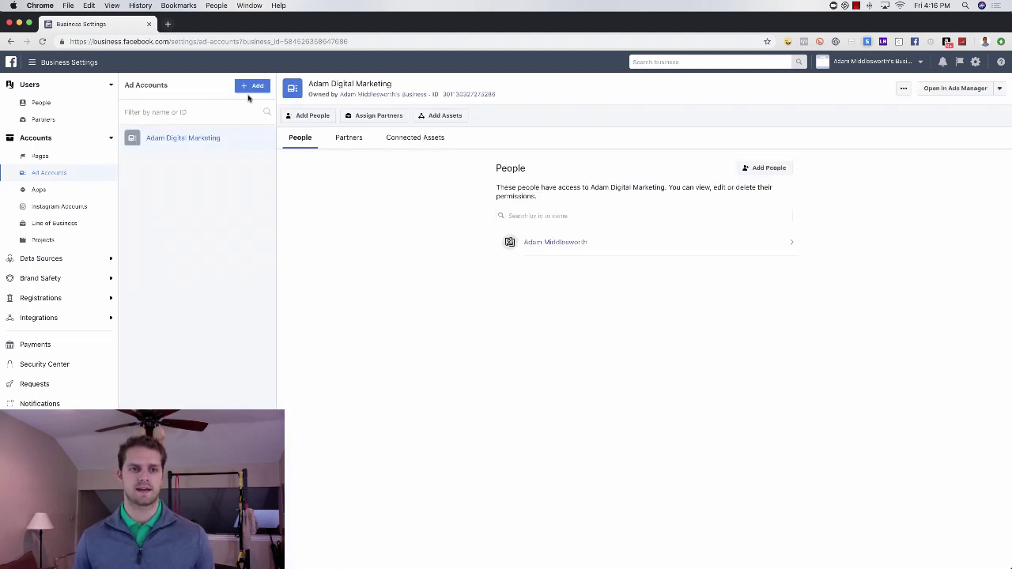
pyautogui.click(252, 88)
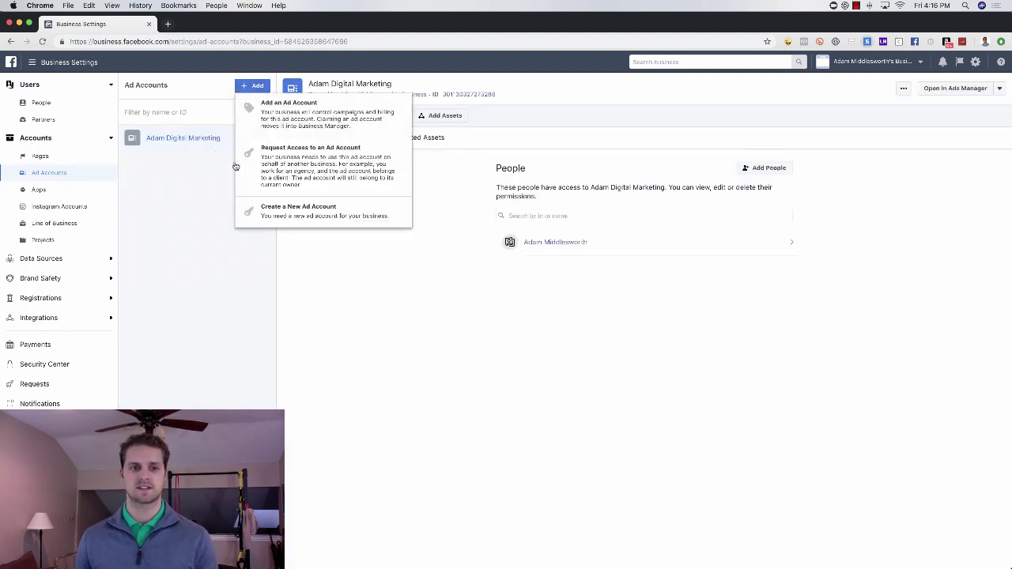
pyautogui.click(302, 213)
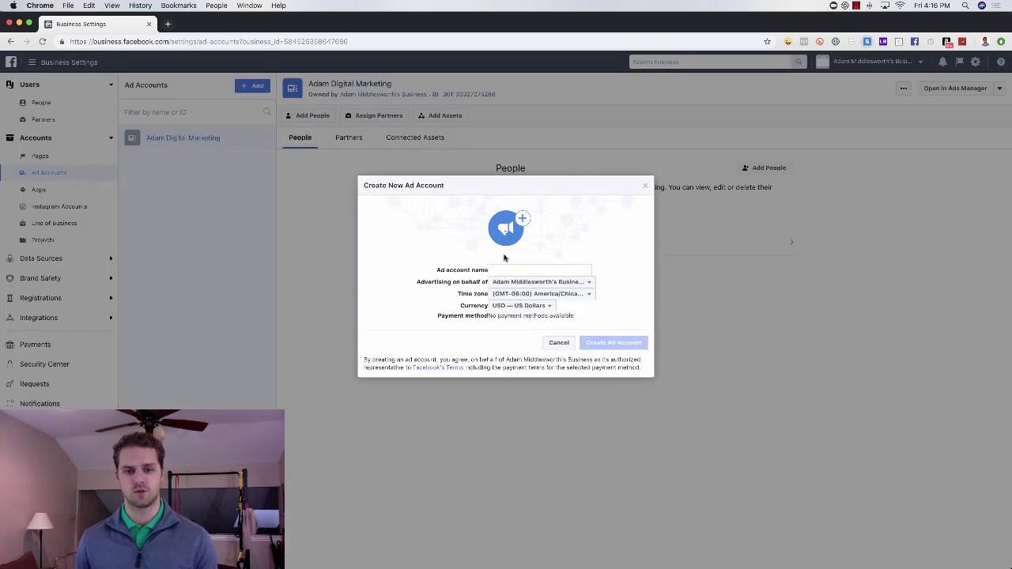
pyautogui.click(514, 269)
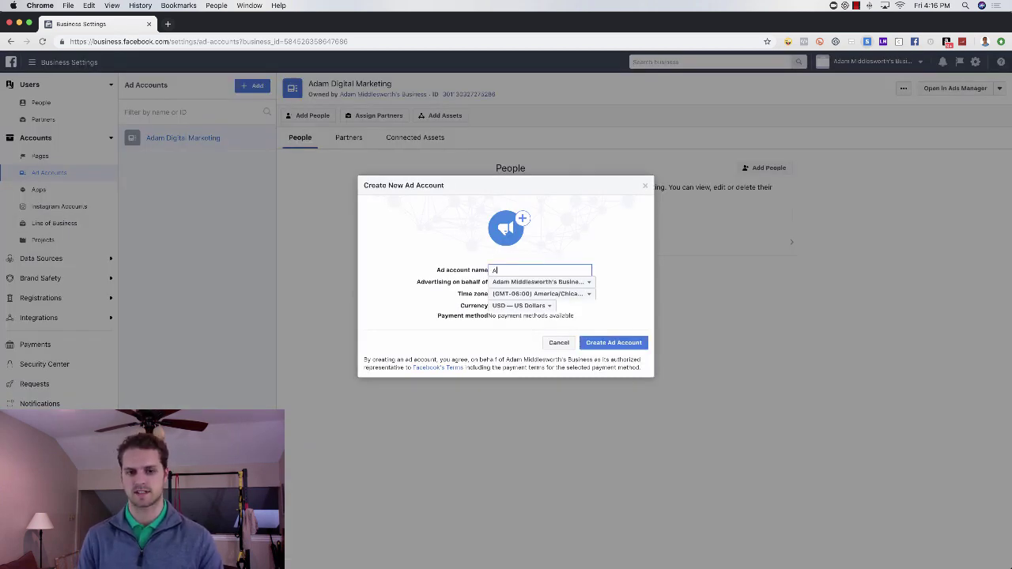
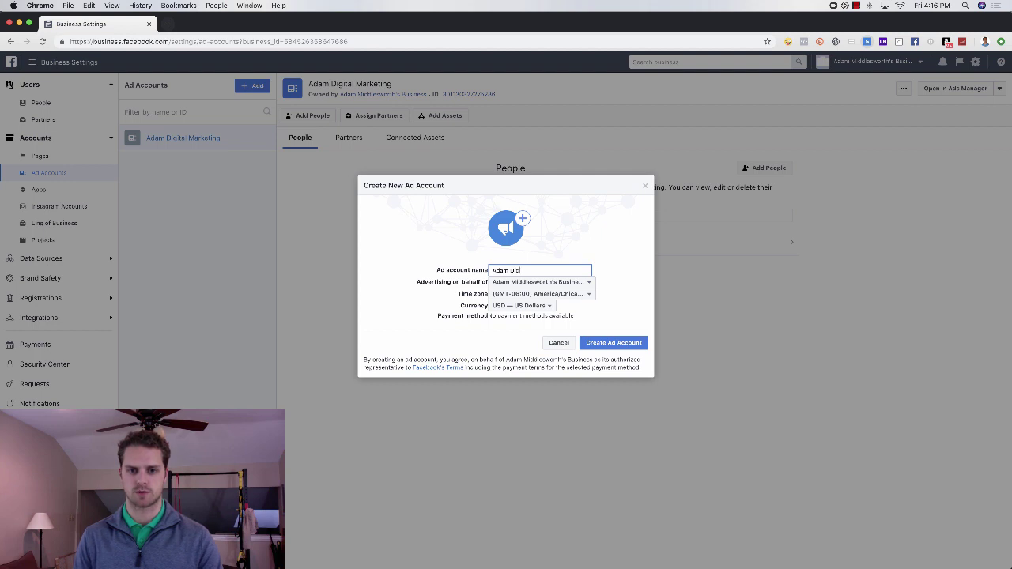
pyautogui.write('ital Marketing ')
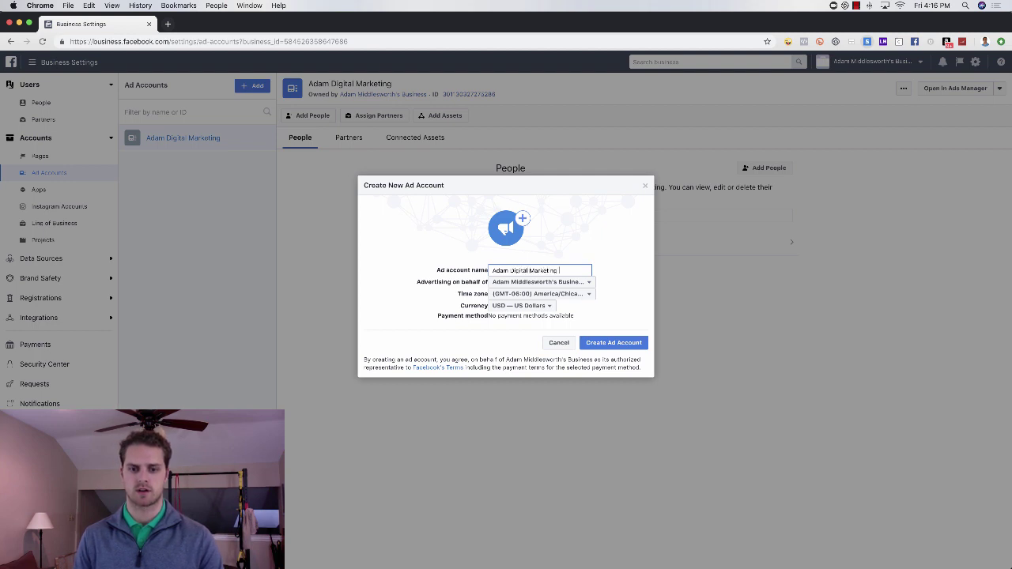
pyautogui.write('2')
pyautogui.click(622, 349)
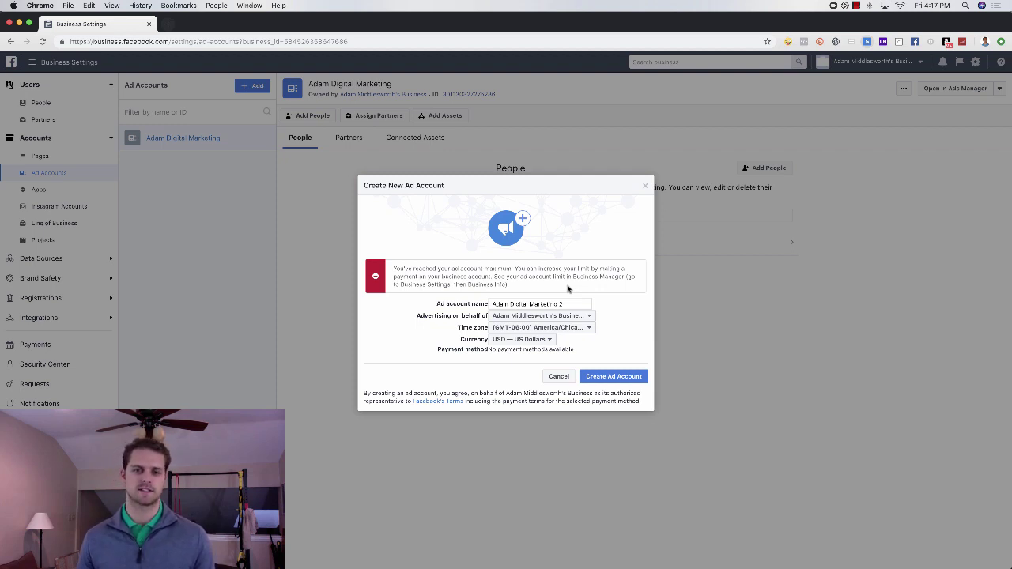
pyautogui.click(645, 186)
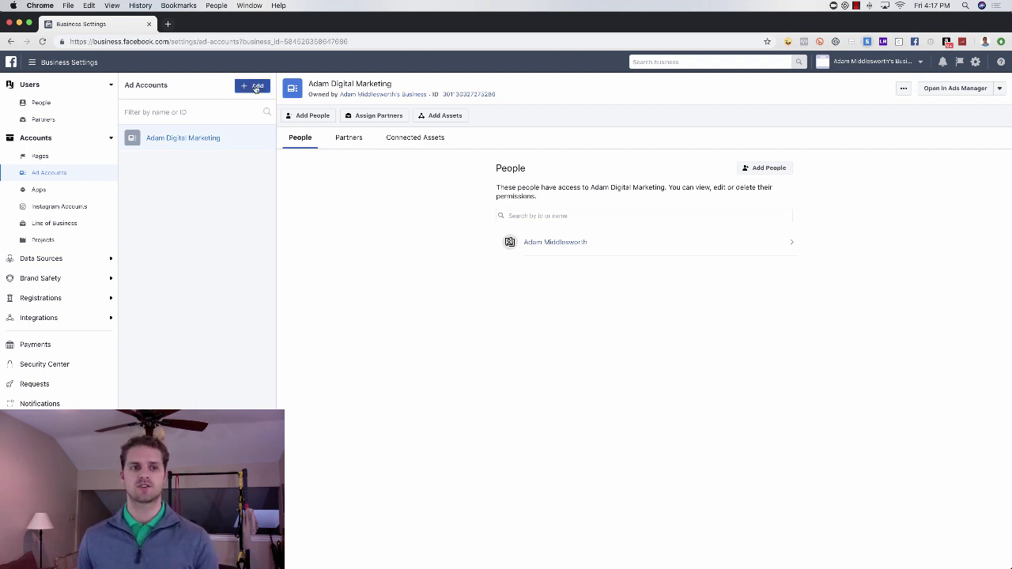
# Load facebook.com/ads/manager in a new browser tab, then switch back to Business Settings.
pyautogui.click(168, 24)
pyautogui.write('fac')
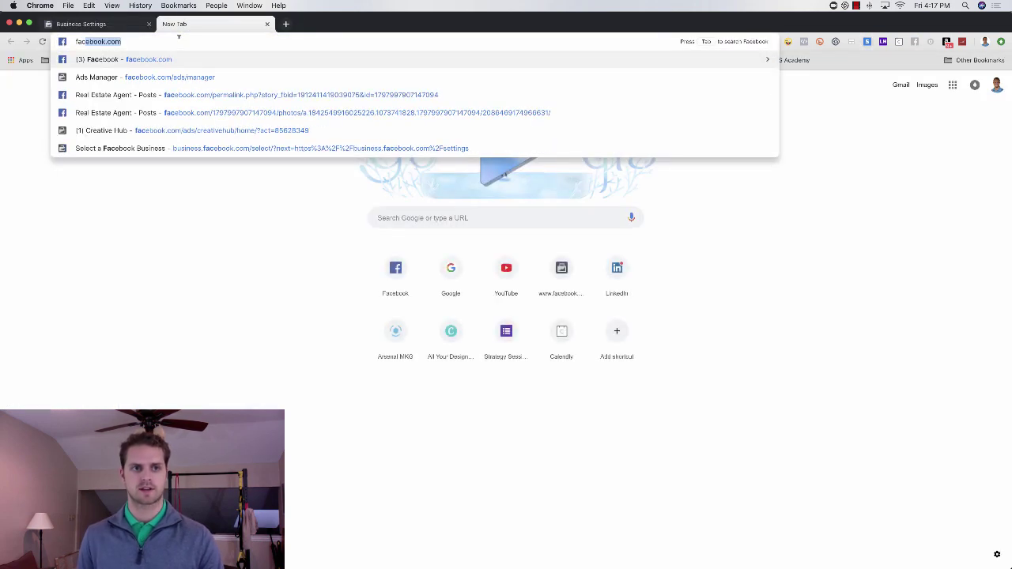
pyautogui.press('Down')
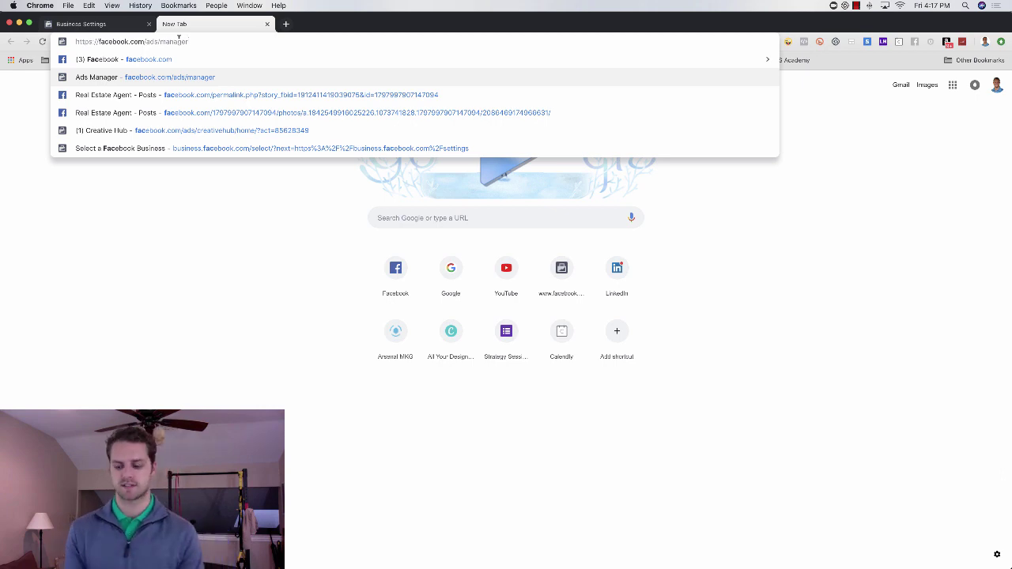
pyautogui.press('Return')
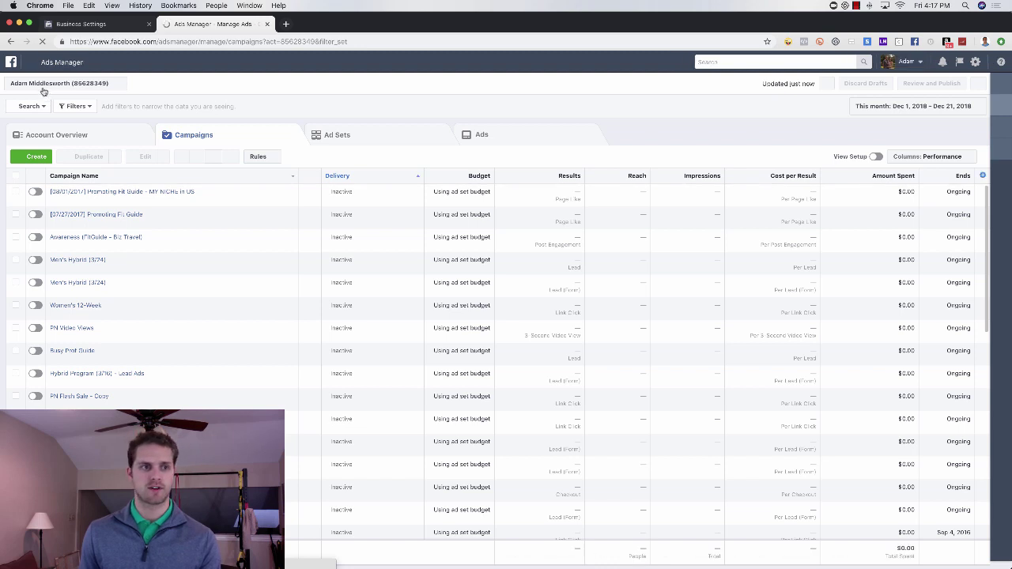
pyautogui.click(95, 24)
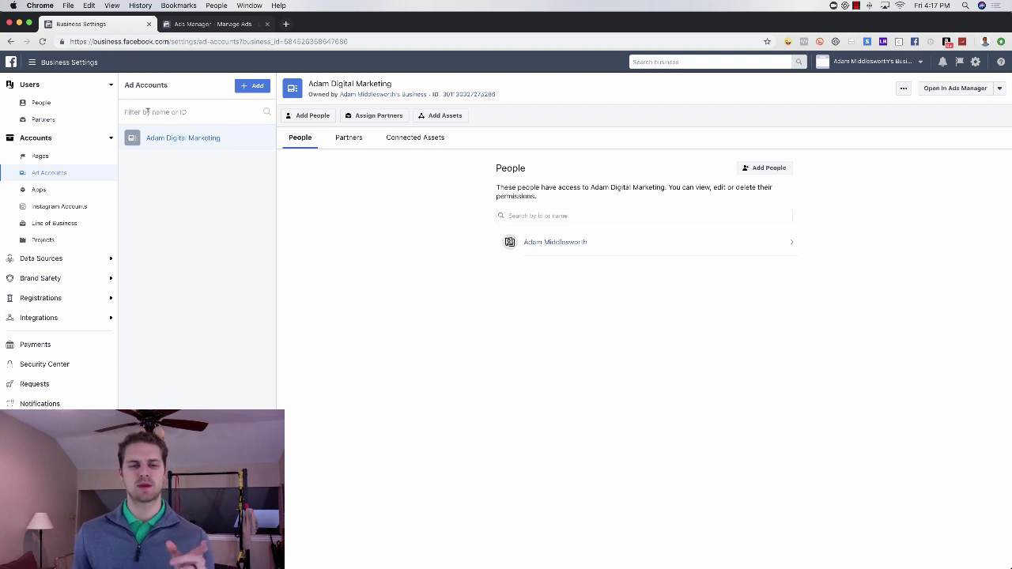
# Start an ad account access request, pick the realtor Page as primary, and continue to the form.
pyautogui.click(252, 87)
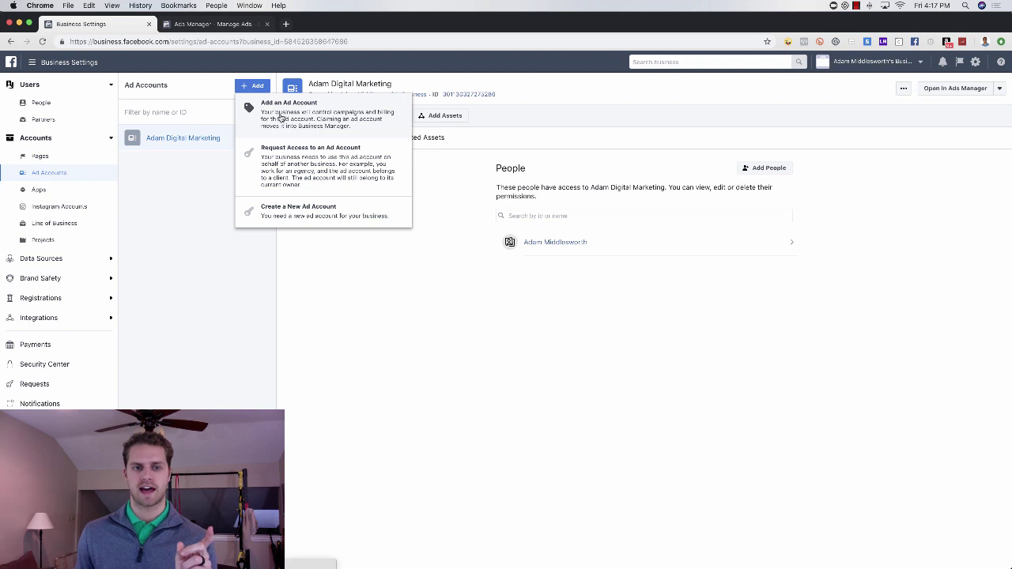
pyautogui.click(291, 159)
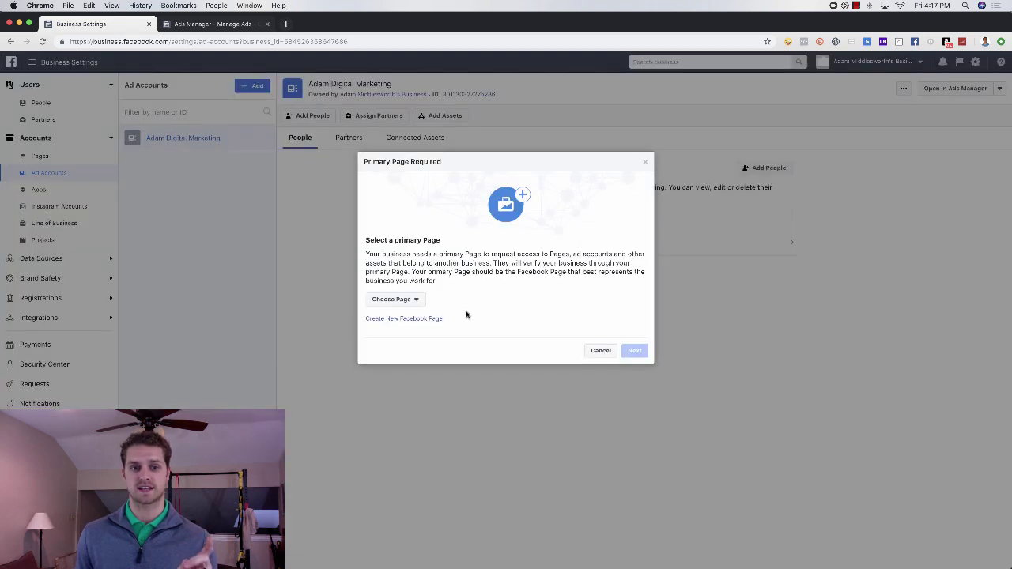
pyautogui.click(410, 306)
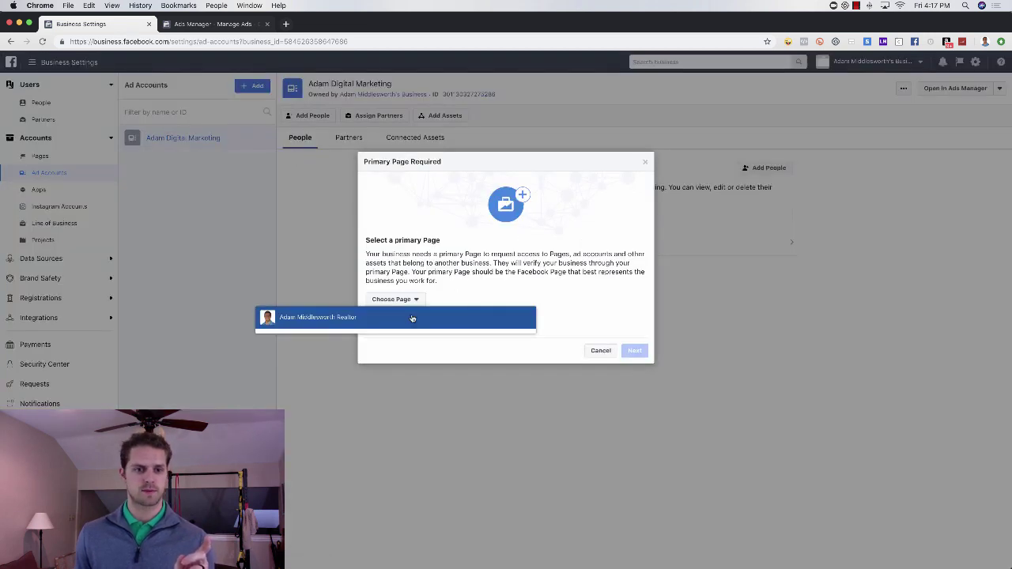
pyautogui.click(414, 319)
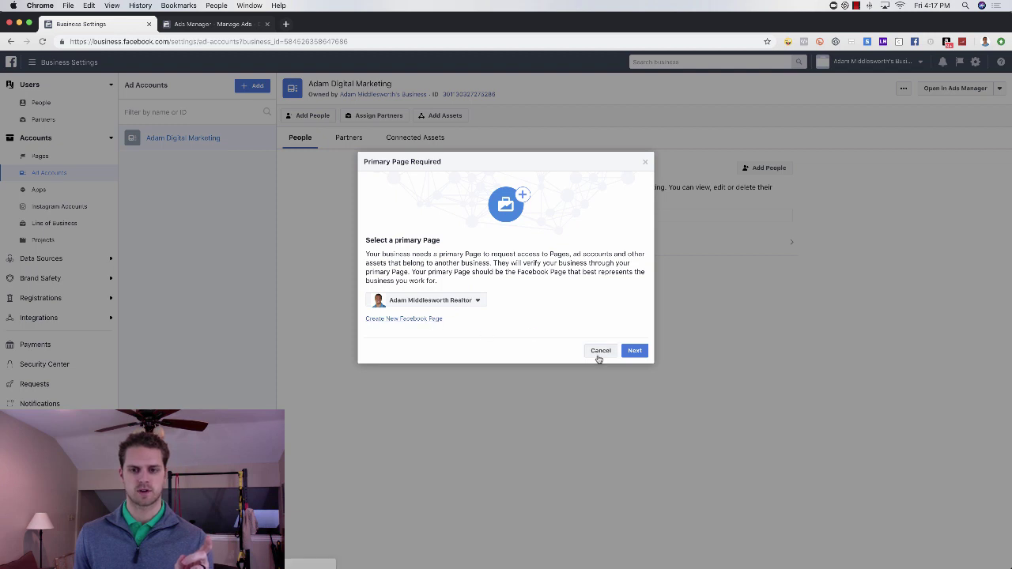
pyautogui.click(600, 352)
pyautogui.click(252, 85)
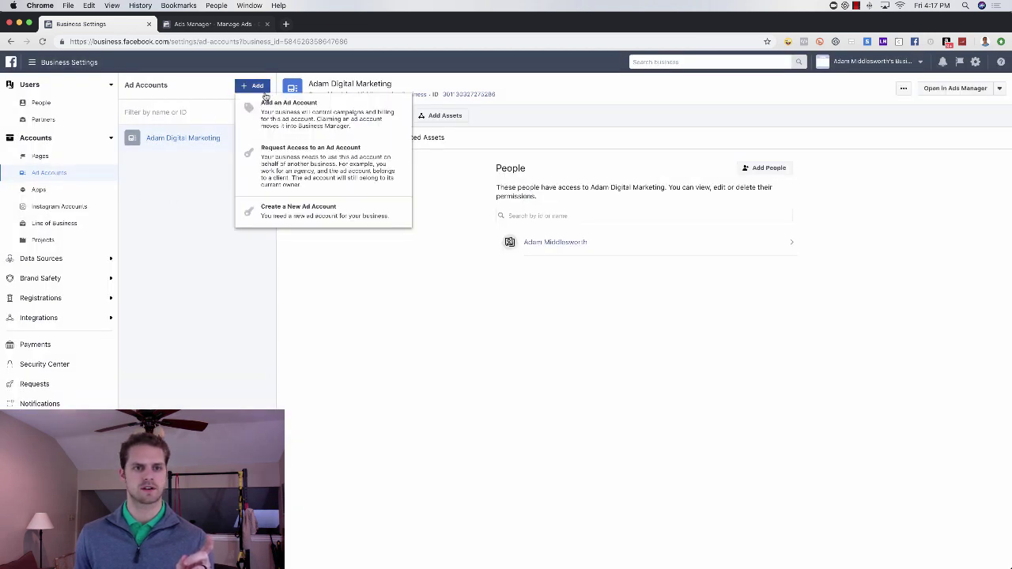
pyautogui.click(299, 164)
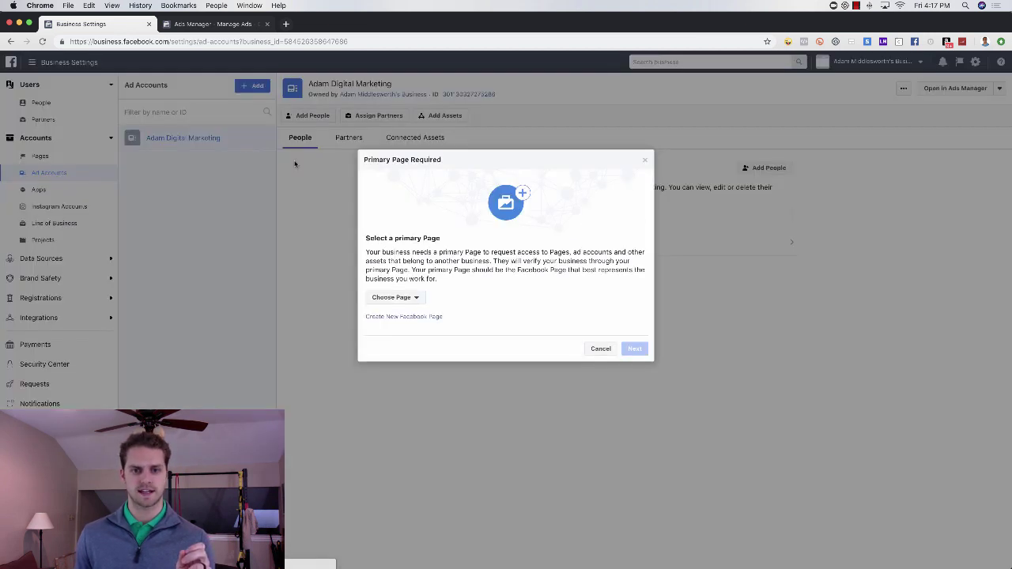
pyautogui.click(407, 297)
pyautogui.click(412, 316)
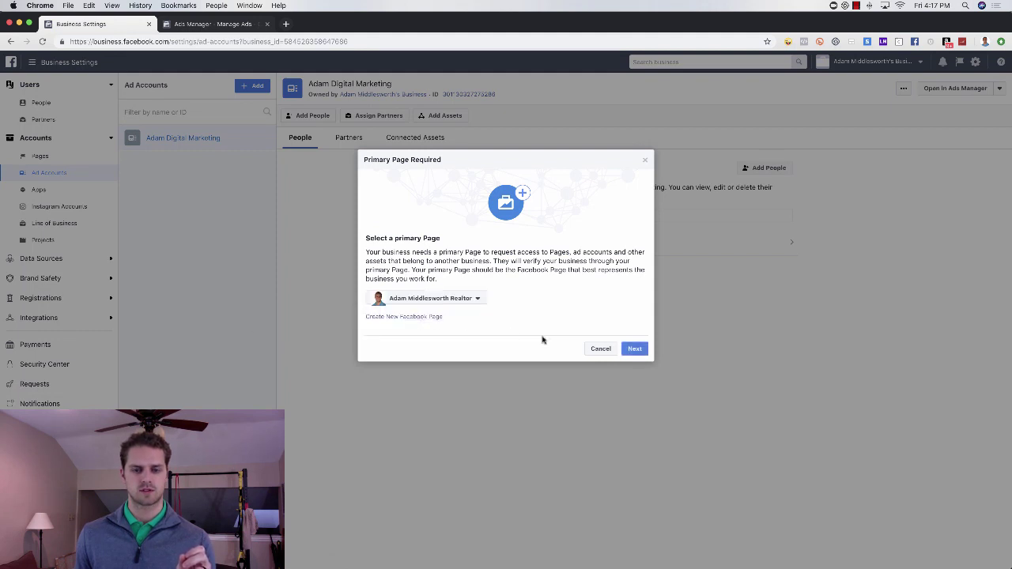
pyautogui.click(636, 349)
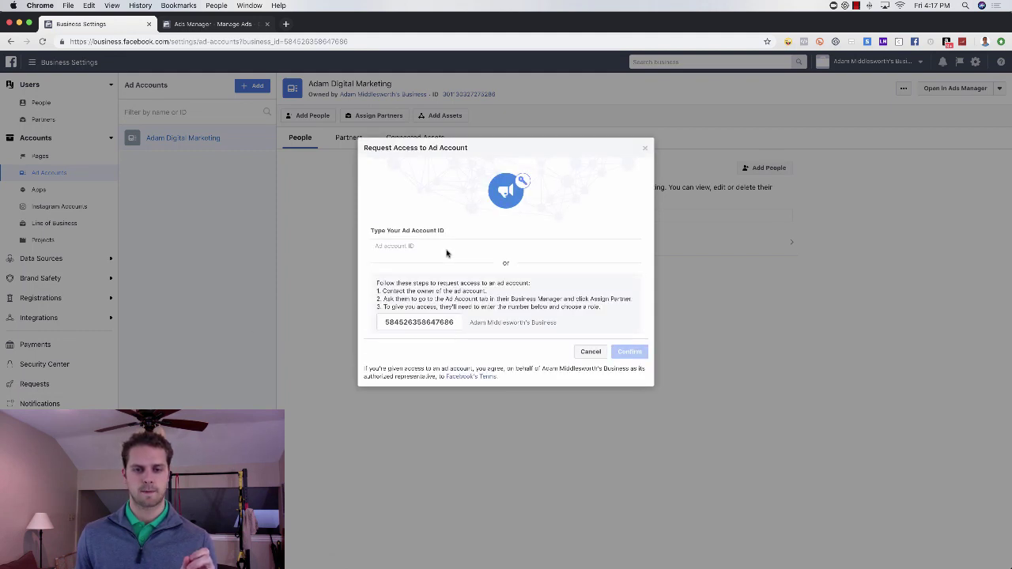
# Request Manage Ad Account access using the ad account's ID, then view Pixels under Data Sources.
pyautogui.click(441, 246)
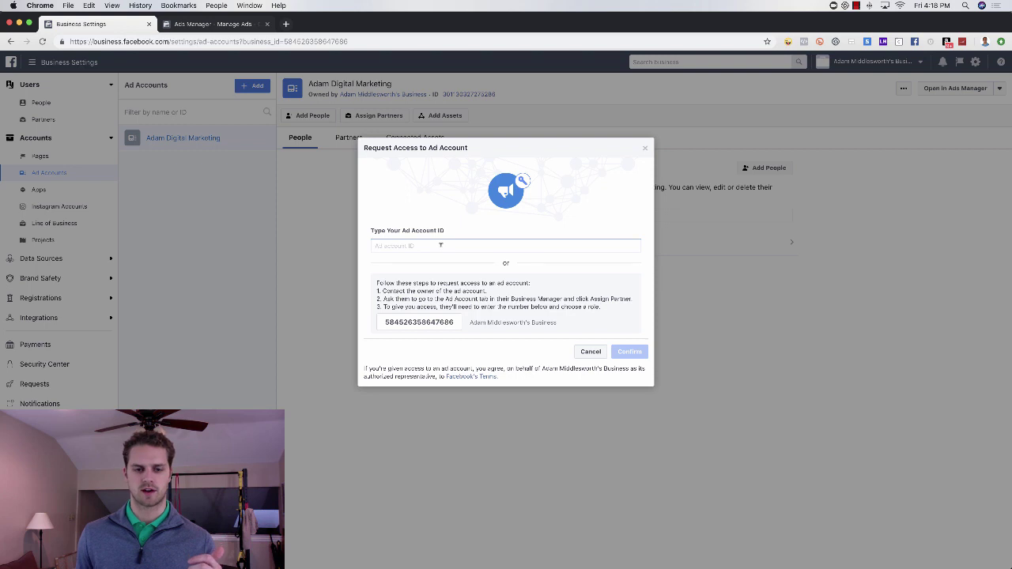
pyautogui.write('6')
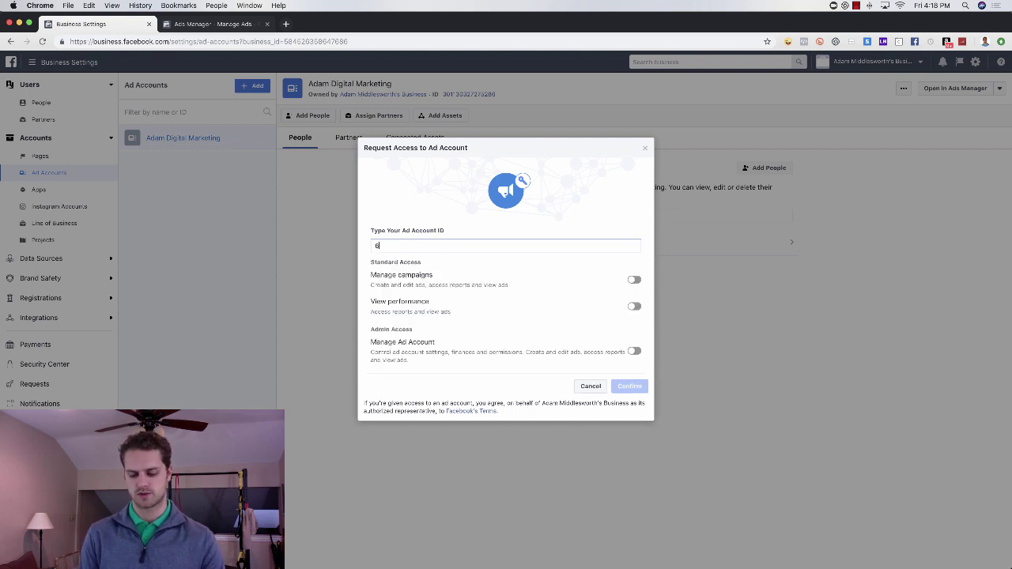
pyautogui.write('56777')
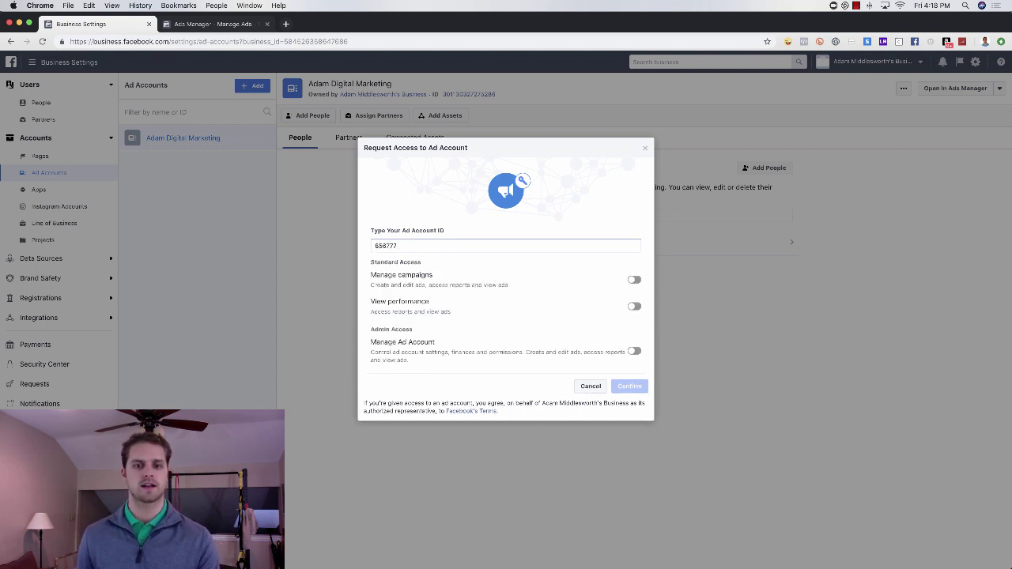
pyautogui.click(634, 352)
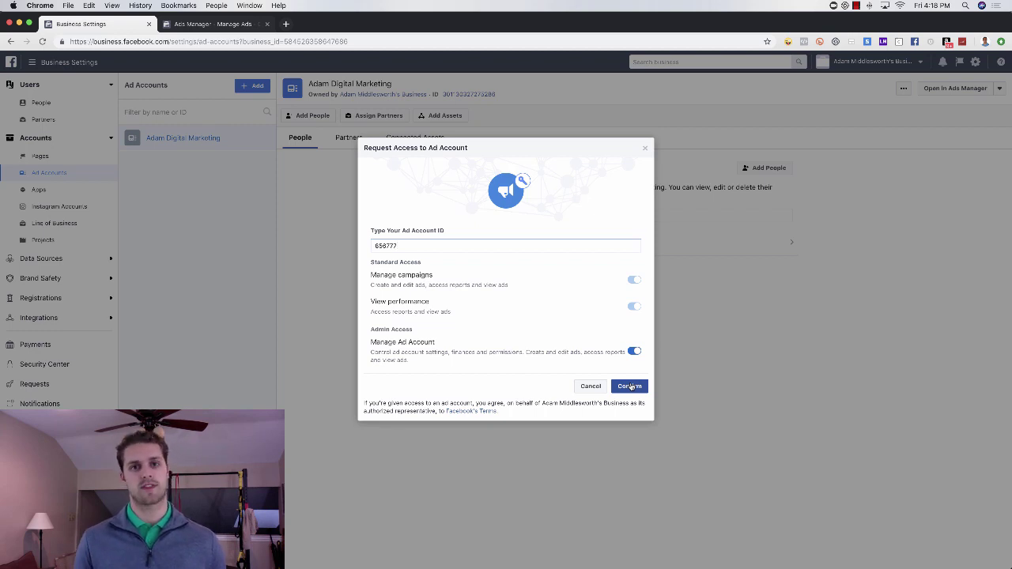
pyautogui.click(631, 386)
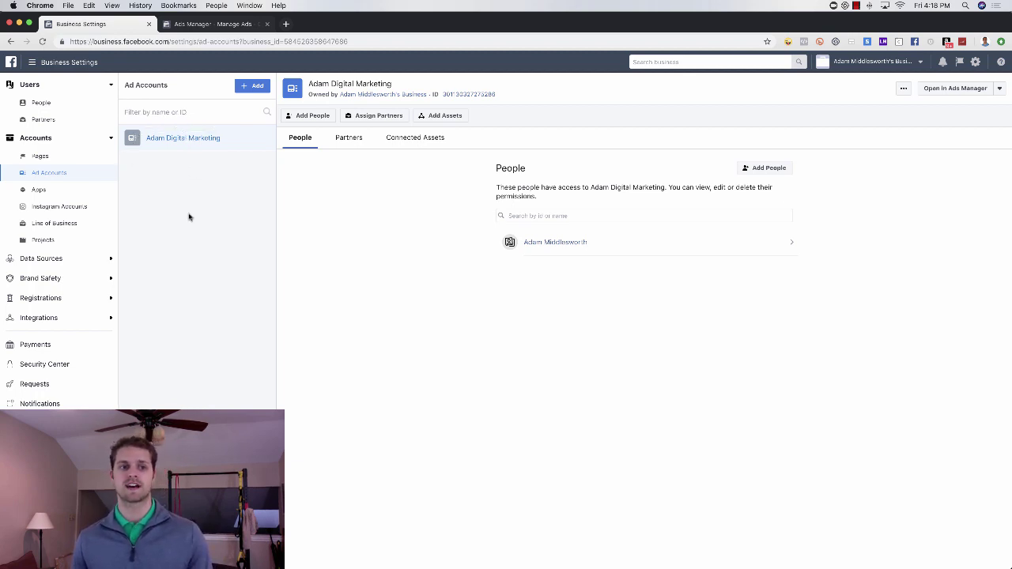
pyautogui.click(107, 261)
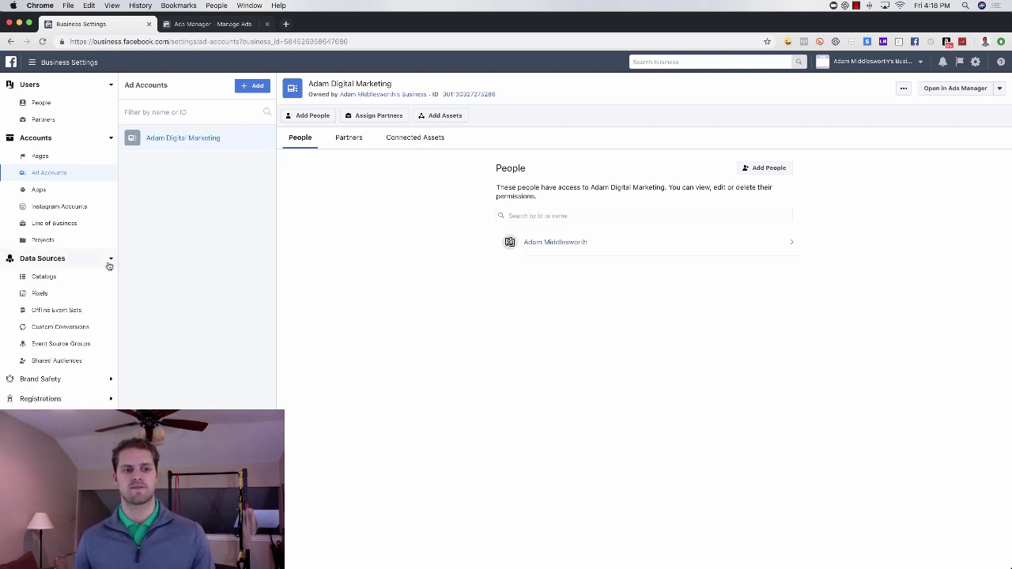
pyautogui.click(40, 294)
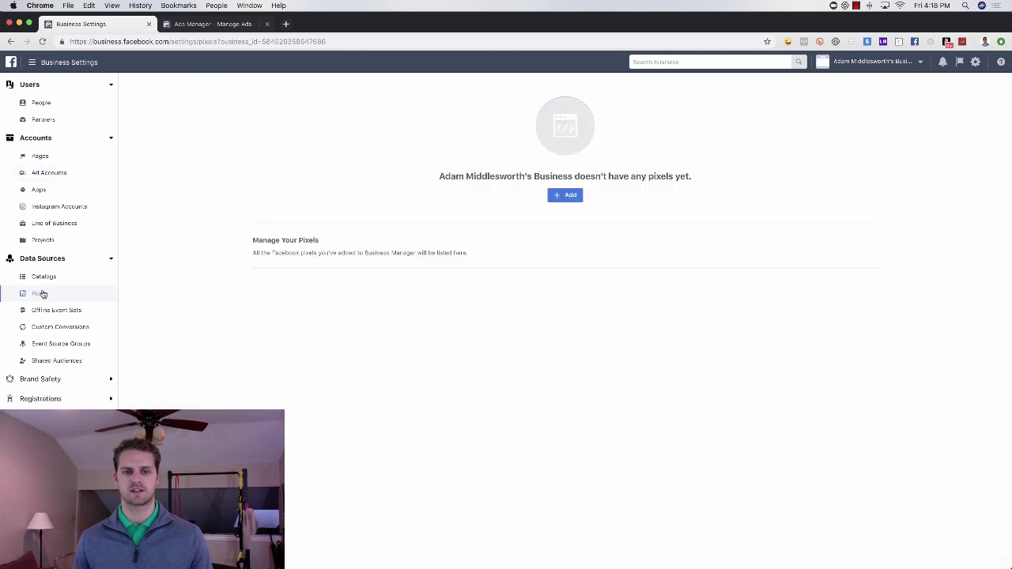